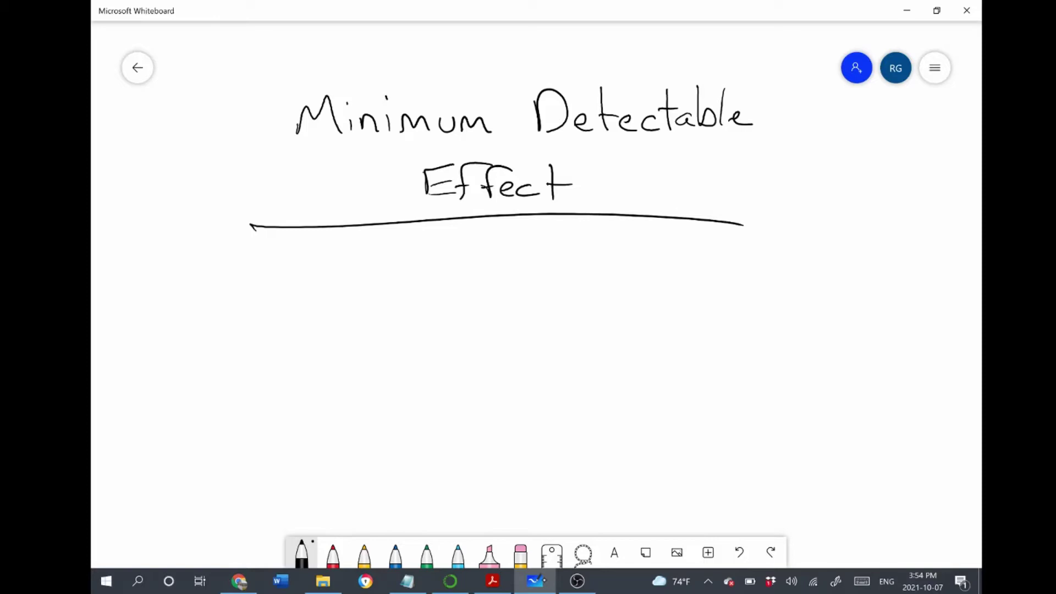
- Write 'Power Calculations' in black ink under the 'Minimum Detectable Effect' title and underline it
{"action": "left_click_drag", "start_coordinate": [328, 260], "coordinate": [329, 303]}
{"action": "mouse_move", "coordinate": [330, 262]}
{"action": "left_mouse_down"}
{"action": "mouse_move", "coordinate": [331, 283]}
{"action": "mouse_move", "coordinate": [357, 288]}
{"action": "mouse_move", "coordinate": [463, 285]}
{"action": "left_mouse_up"}
{"action": "mouse_move", "coordinate": [540, 257]}
{"action": "left_mouse_down"}
{"action": "mouse_move", "coordinate": [517, 270]}
{"action": "mouse_move", "coordinate": [532, 295]}
{"action": "left_mouse_up"}
{"action": "left_click_drag", "start_coordinate": [566, 283], "coordinate": [569, 297]}
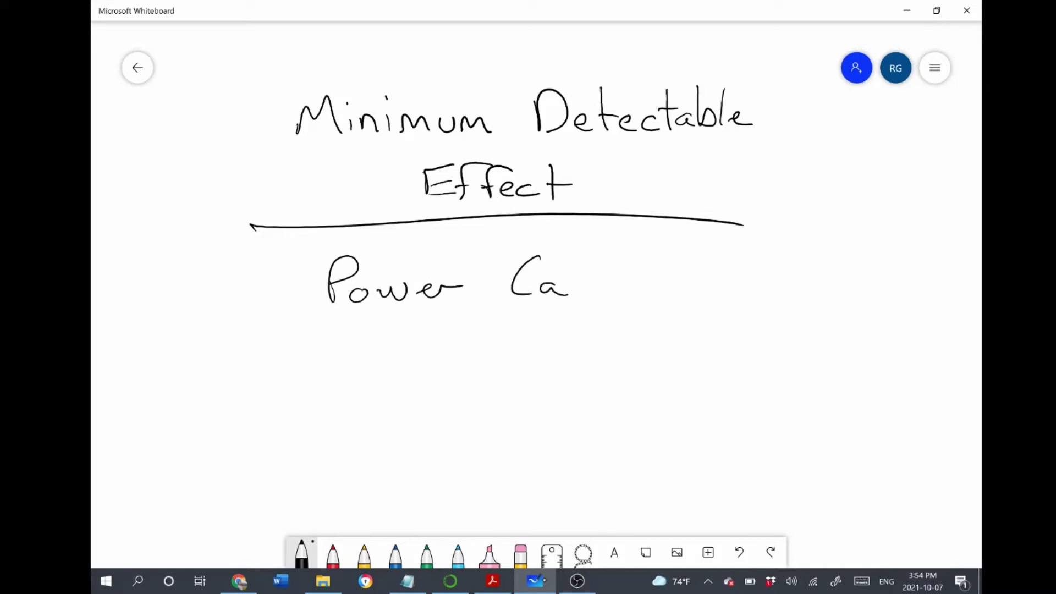
{"action": "left_click_drag", "start_coordinate": [572, 257], "coordinate": [572, 300]}
{"action": "mouse_move", "coordinate": [569, 291]}
{"action": "left_mouse_down"}
{"action": "mouse_move", "coordinate": [583, 301]}
{"action": "mouse_move", "coordinate": [610, 282]}
{"action": "mouse_move", "coordinate": [620, 299]}
{"action": "left_mouse_up"}
{"action": "left_click_drag", "start_coordinate": [638, 289], "coordinate": [645, 301]}
{"action": "left_click_drag", "start_coordinate": [654, 258], "coordinate": [655, 300]}
{"action": "left_click_drag", "start_coordinate": [646, 282], "coordinate": [671, 297]}
{"action": "mouse_move", "coordinate": [689, 282]}
{"action": "left_mouse_down"}
{"action": "mouse_move", "coordinate": [717, 296]}
{"action": "mouse_move", "coordinate": [738, 300]}
{"action": "left_mouse_up"}
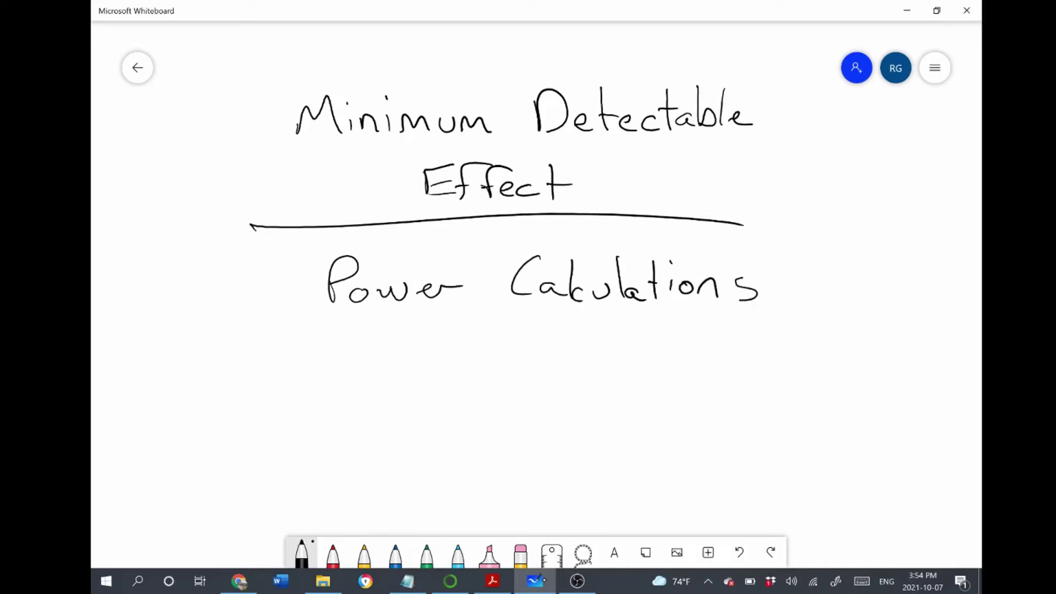
{"action": "left_click_drag", "start_coordinate": [257, 329], "coordinate": [808, 323]}
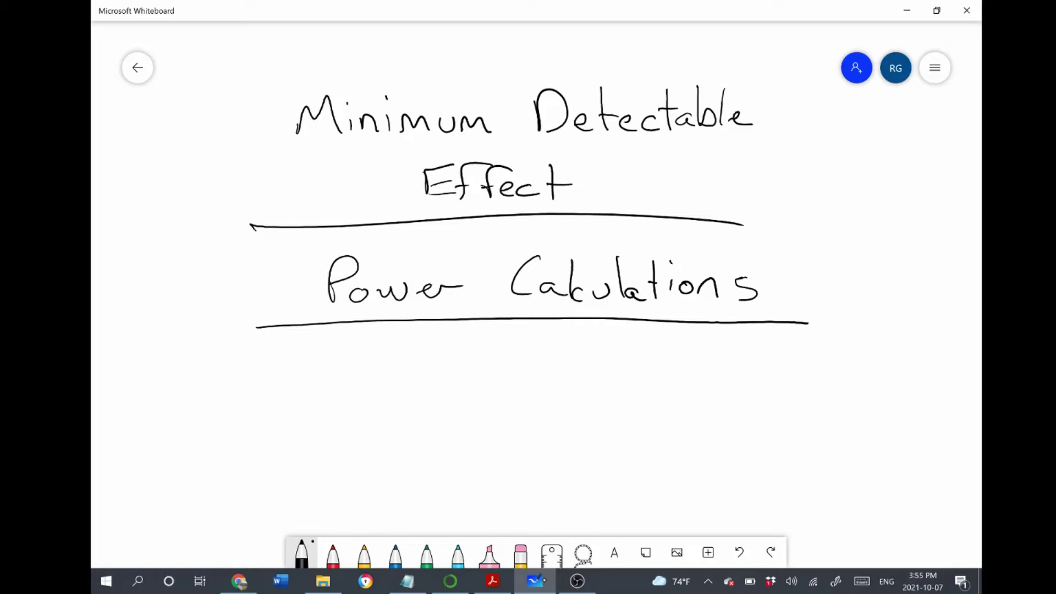
{"action": "scroll", "coordinate": [537, 292], "scroll_direction": "down", "scroll_amount": 5}
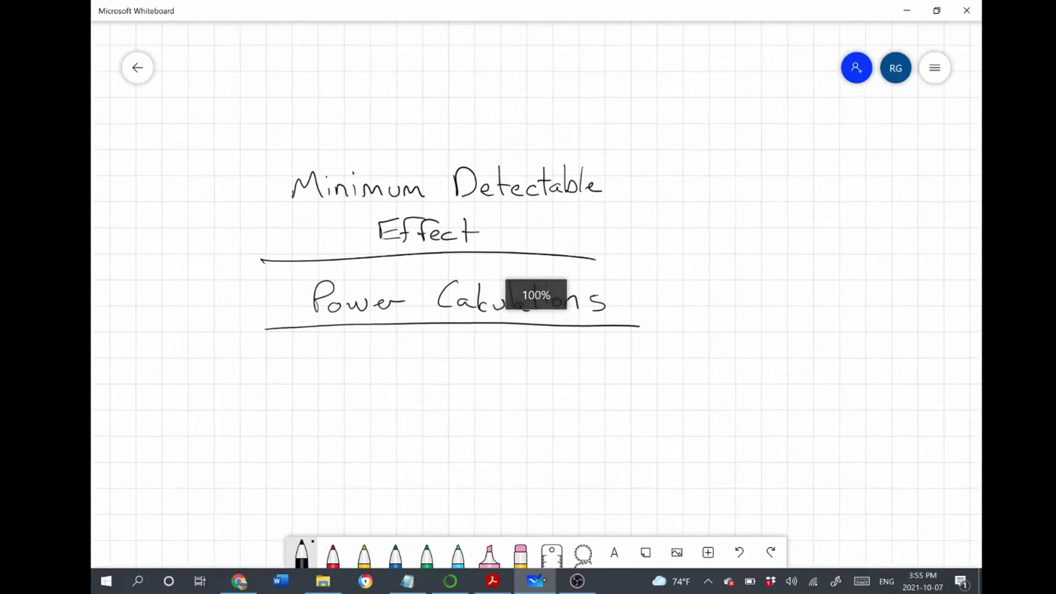
{"action": "scroll", "coordinate": [536, 292], "scroll_direction": "down", "scroll_amount": 1}
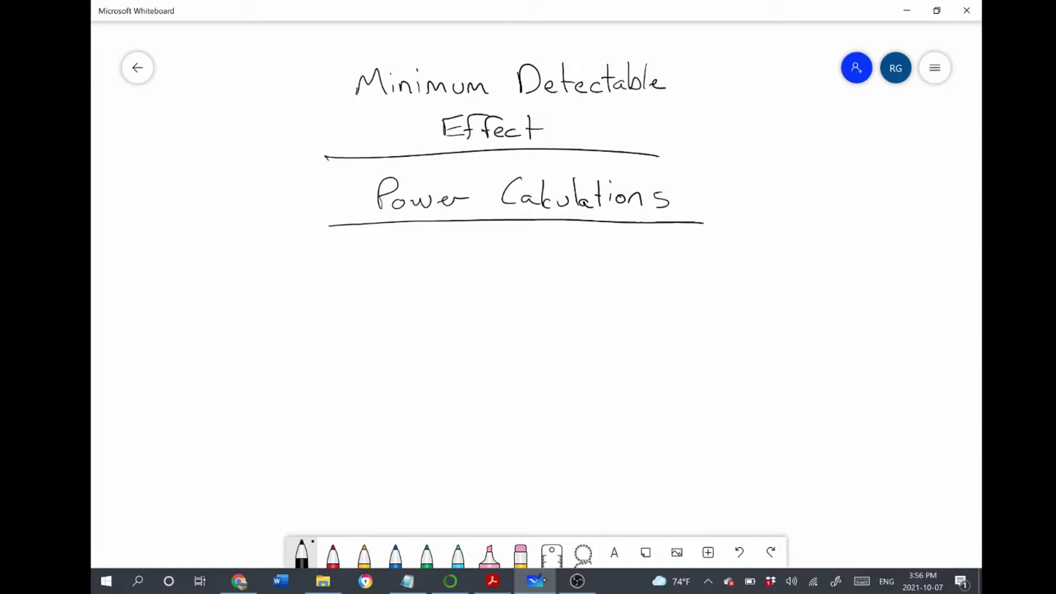
- Write the regression Yi = β0 + β1Ti + εi below the heading
{"action": "mouse_move", "coordinate": [362, 286]}
{"action": "left_mouse_down"}
{"action": "mouse_move", "coordinate": [371, 325]}
{"action": "mouse_move", "coordinate": [391, 332]}
{"action": "mouse_move", "coordinate": [420, 306]}
{"action": "left_mouse_up"}
{"action": "mouse_move", "coordinate": [409, 315]}
{"action": "left_mouse_down"}
{"action": "mouse_move", "coordinate": [438, 325]}
{"action": "mouse_move", "coordinate": [451, 293]}
{"action": "mouse_move", "coordinate": [452, 323]}
{"action": "mouse_move", "coordinate": [482, 316]}
{"action": "left_mouse_up"}
{"action": "left_click_drag", "start_coordinate": [476, 310], "coordinate": [489, 310]}
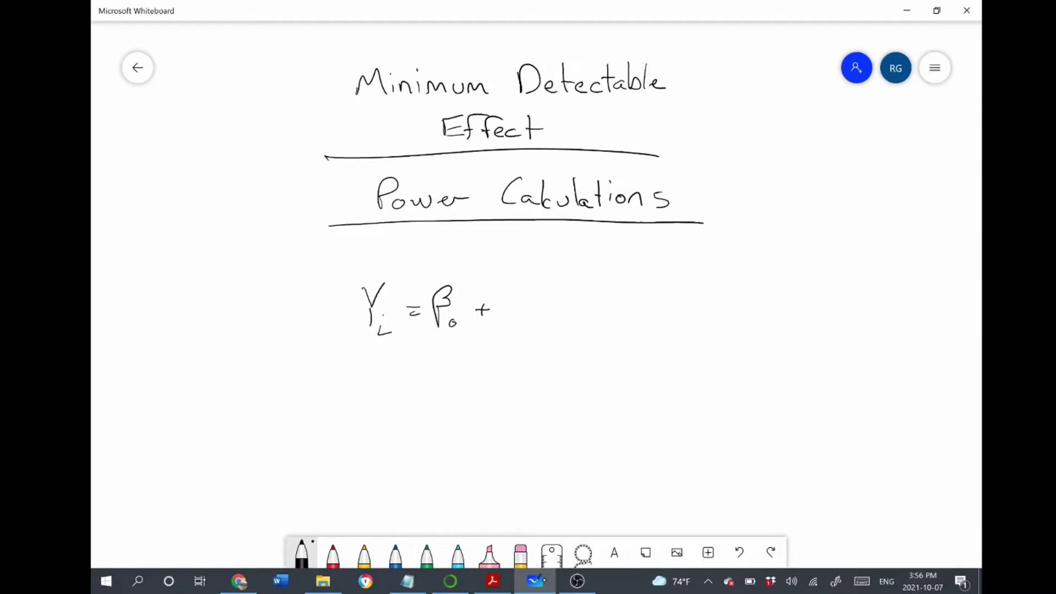
{"action": "mouse_move", "coordinate": [512, 320]}
{"action": "left_mouse_down"}
{"action": "mouse_move", "coordinate": [527, 292]}
{"action": "mouse_move", "coordinate": [517, 317]}
{"action": "mouse_move", "coordinate": [533, 319]}
{"action": "mouse_move", "coordinate": [547, 283]}
{"action": "mouse_move", "coordinate": [583, 282]}
{"action": "left_mouse_up"}
{"action": "mouse_move", "coordinate": [563, 286]}
{"action": "left_mouse_down"}
{"action": "mouse_move", "coordinate": [564, 313]}
{"action": "mouse_move", "coordinate": [583, 321]}
{"action": "left_mouse_up"}
{"action": "mouse_move", "coordinate": [623, 292]}
{"action": "left_mouse_down"}
{"action": "mouse_move", "coordinate": [622, 308]}
{"action": "mouse_move", "coordinate": [634, 300]}
{"action": "left_mouse_up"}
{"action": "mouse_move", "coordinate": [659, 292]}
{"action": "left_mouse_down"}
{"action": "mouse_move", "coordinate": [641, 301]}
{"action": "mouse_move", "coordinate": [671, 321]}
{"action": "left_mouse_up"}
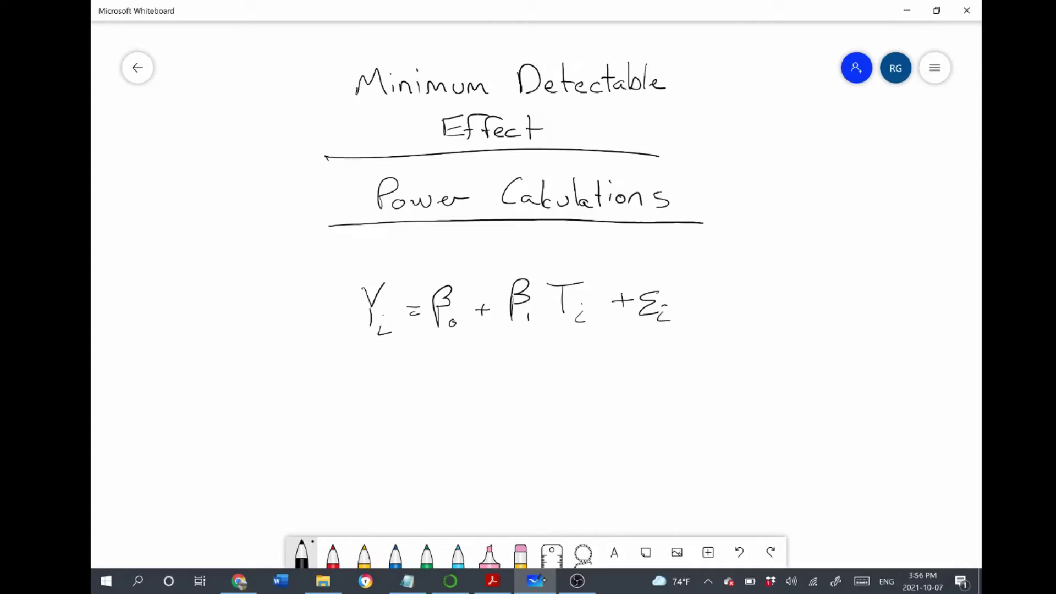
- Draw an arrow pointing at Y and erase the mistaken arrow under the T term
{"action": "mouse_move", "coordinate": [326, 298]}
{"action": "left_mouse_down"}
{"action": "mouse_move", "coordinate": [340, 302]}
{"action": "mouse_move", "coordinate": [326, 309]}
{"action": "left_mouse_up"}
{"action": "left_click_drag", "start_coordinate": [337, 302], "coordinate": [284, 309]}
{"action": "mouse_move", "coordinate": [566, 344]}
{"action": "left_mouse_down"}
{"action": "mouse_move", "coordinate": [582, 361]}
{"action": "mouse_move", "coordinate": [603, 370]}
{"action": "left_mouse_up"}
{"action": "mouse_move", "coordinate": [594, 378]}
{"action": "left_mouse_down"}
{"action": "mouse_move", "coordinate": [583, 351]}
{"action": "mouse_move", "coordinate": [572, 342]}
{"action": "mouse_move", "coordinate": [521, 374]}
{"action": "left_mouse_up"}
- Draw a down arrow from β1 to β̂1 = ATT and box β̂1
{"action": "left_click_drag", "start_coordinate": [515, 361], "coordinate": [527, 358]}
{"action": "left_click_drag", "start_coordinate": [515, 438], "coordinate": [530, 396]}
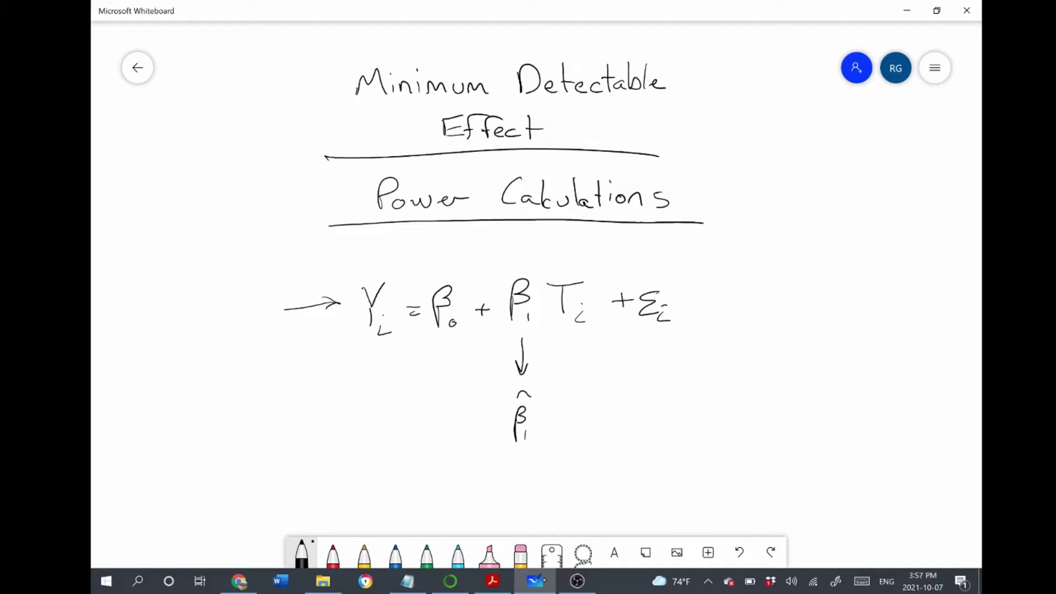
{"action": "mouse_move", "coordinate": [552, 421]}
{"action": "left_mouse_down"}
{"action": "mouse_move", "coordinate": [606, 414]}
{"action": "mouse_move", "coordinate": [619, 437]}
{"action": "left_mouse_up"}
{"action": "mouse_move", "coordinate": [601, 424]}
{"action": "left_mouse_down"}
{"action": "mouse_move", "coordinate": [618, 436]}
{"action": "mouse_move", "coordinate": [654, 408]}
{"action": "left_mouse_up"}
{"action": "mouse_move", "coordinate": [642, 411]}
{"action": "left_mouse_down"}
{"action": "mouse_move", "coordinate": [642, 435]}
{"action": "mouse_move", "coordinate": [659, 437]}
{"action": "mouse_move", "coordinate": [674, 410]}
{"action": "mouse_move", "coordinate": [621, 393]}
{"action": "mouse_move", "coordinate": [658, 390]}
{"action": "left_mouse_up"}
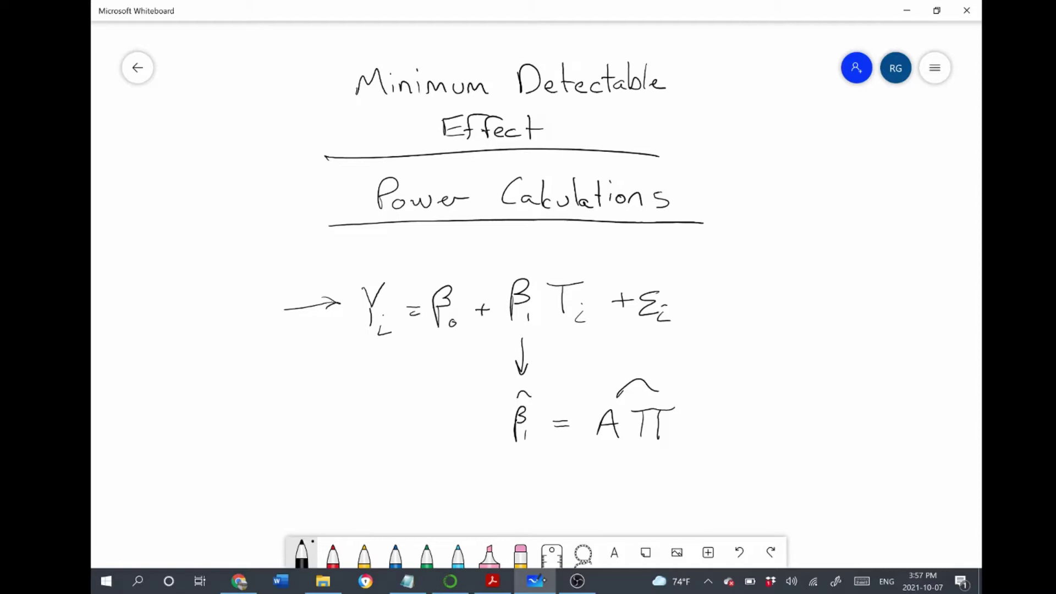
{"action": "mouse_move", "coordinate": [531, 381]}
{"action": "left_mouse_down"}
{"action": "mouse_move", "coordinate": [494, 383]}
{"action": "mouse_move", "coordinate": [530, 459]}
{"action": "mouse_move", "coordinate": [535, 384]}
{"action": "mouse_move", "coordinate": [521, 382]}
{"action": "left_mouse_up"}
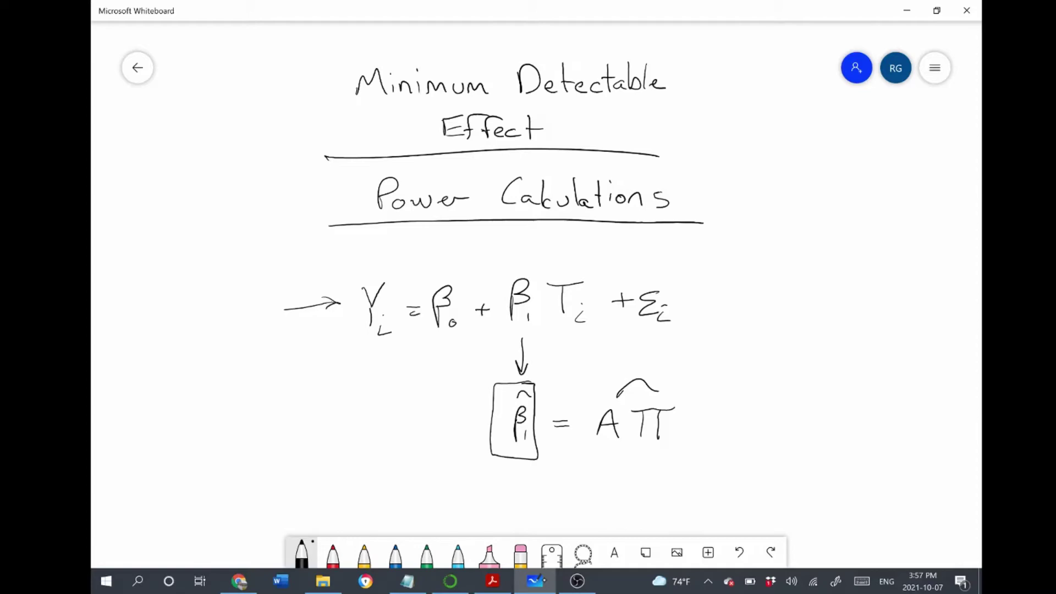
- Write H0: β1 = 0 with 'reject F+R' beneath it
{"action": "mouse_move", "coordinate": [756, 354]}
{"action": "left_mouse_down"}
{"action": "mouse_move", "coordinate": [755, 376]}
{"action": "mouse_move", "coordinate": [774, 375]}
{"action": "left_mouse_up"}
{"action": "mouse_move", "coordinate": [804, 379]}
{"action": "left_mouse_down"}
{"action": "mouse_move", "coordinate": [819, 358]}
{"action": "mouse_move", "coordinate": [806, 368]}
{"action": "mouse_move", "coordinate": [817, 381]}
{"action": "mouse_move", "coordinate": [840, 365]}
{"action": "left_mouse_up"}
{"action": "mouse_move", "coordinate": [829, 372]}
{"action": "left_mouse_down"}
{"action": "mouse_move", "coordinate": [864, 380]}
{"action": "mouse_move", "coordinate": [869, 358]}
{"action": "left_mouse_up"}
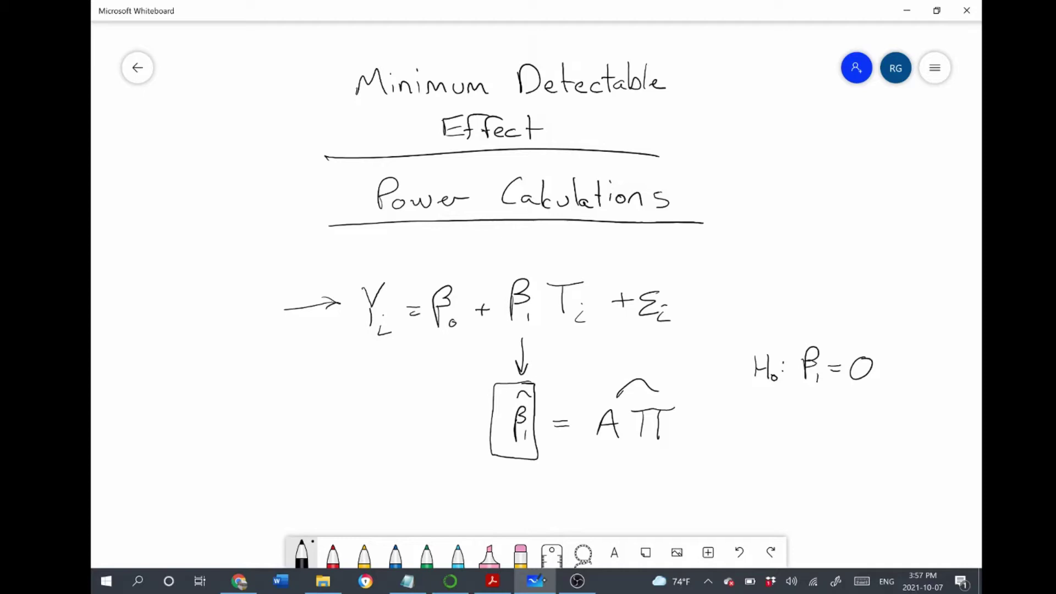
{"action": "left_click_drag", "start_coordinate": [746, 437], "coordinate": [755, 423]}
{"action": "mouse_move", "coordinate": [756, 428]}
{"action": "left_mouse_down"}
{"action": "mouse_move", "coordinate": [783, 447]}
{"action": "mouse_move", "coordinate": [773, 442]}
{"action": "left_mouse_up"}
{"action": "left_click_drag", "start_coordinate": [788, 426], "coordinate": [806, 431]}
{"action": "mouse_move", "coordinate": [813, 410]}
{"action": "left_mouse_down"}
{"action": "mouse_move", "coordinate": [816, 430]}
{"action": "mouse_move", "coordinate": [879, 409]}
{"action": "left_mouse_up"}
{"action": "mouse_move", "coordinate": [878, 409]}
{"action": "left_mouse_down"}
{"action": "mouse_move", "coordinate": [898, 408]}
{"action": "mouse_move", "coordinate": [907, 427]}
{"action": "left_mouse_up"}
{"action": "left_click_drag", "start_coordinate": [902, 420], "coordinate": [922, 404]}
{"action": "left_click_drag", "start_coordinate": [922, 405], "coordinate": [941, 428]}
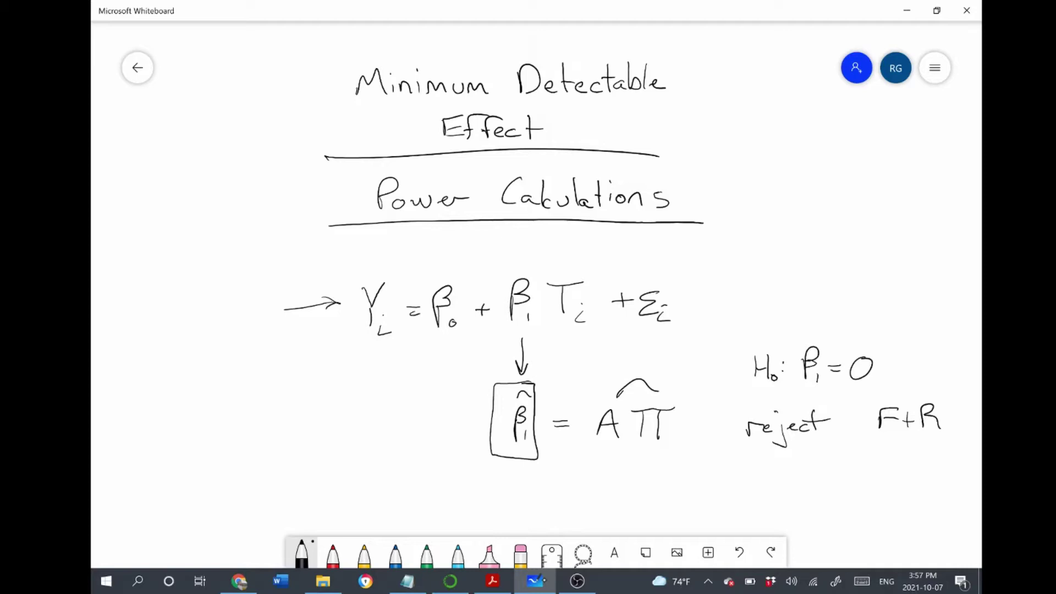
- Write 'p-value < 0.1, 0.05, 0.01' below and box the threshold list
{"action": "left_click_drag", "start_coordinate": [751, 471], "coordinate": [765, 471]}
{"action": "left_click_drag", "start_coordinate": [770, 467], "coordinate": [797, 468]}
{"action": "left_click_drag", "start_coordinate": [795, 472], "coordinate": [818, 472]}
{"action": "mouse_move", "coordinate": [831, 458]}
{"action": "left_mouse_down"}
{"action": "mouse_move", "coordinate": [843, 472]}
{"action": "mouse_move", "coordinate": [834, 492]}
{"action": "left_mouse_up"}
{"action": "mouse_move", "coordinate": [843, 484]}
{"action": "left_mouse_down"}
{"action": "mouse_move", "coordinate": [856, 483]}
{"action": "mouse_move", "coordinate": [829, 511]}
{"action": "left_mouse_up"}
{"action": "left_click_drag", "start_coordinate": [838, 514], "coordinate": [856, 515]}
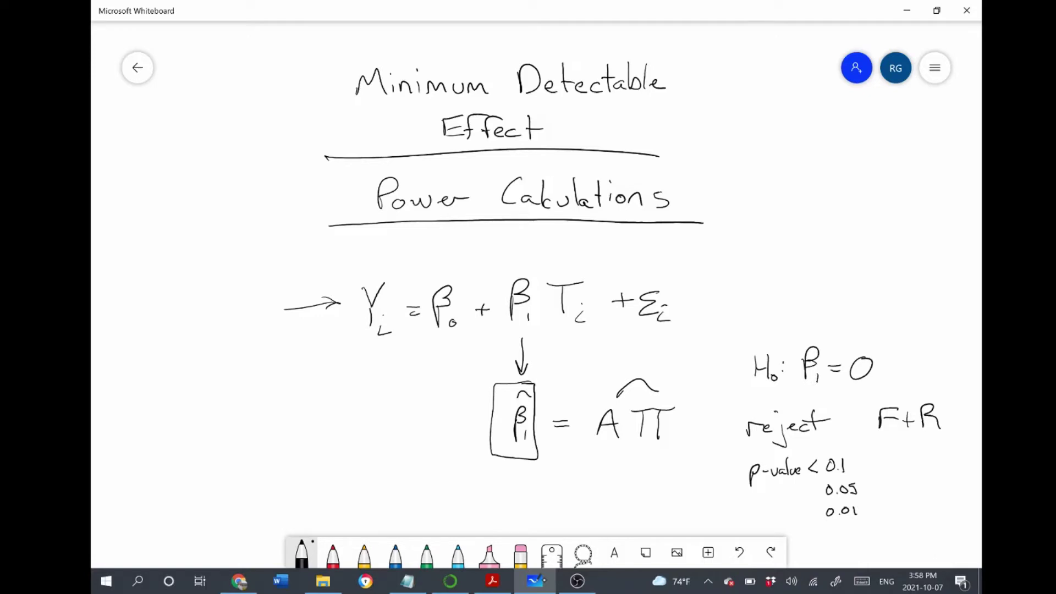
{"action": "left_click_drag", "start_coordinate": [739, 456], "coordinate": [740, 505]}
{"action": "mouse_move", "coordinate": [748, 457]}
{"action": "left_mouse_down"}
{"action": "mouse_move", "coordinate": [860, 453]}
{"action": "mouse_move", "coordinate": [868, 523]}
{"action": "mouse_move", "coordinate": [740, 515]}
{"action": "left_mouse_up"}
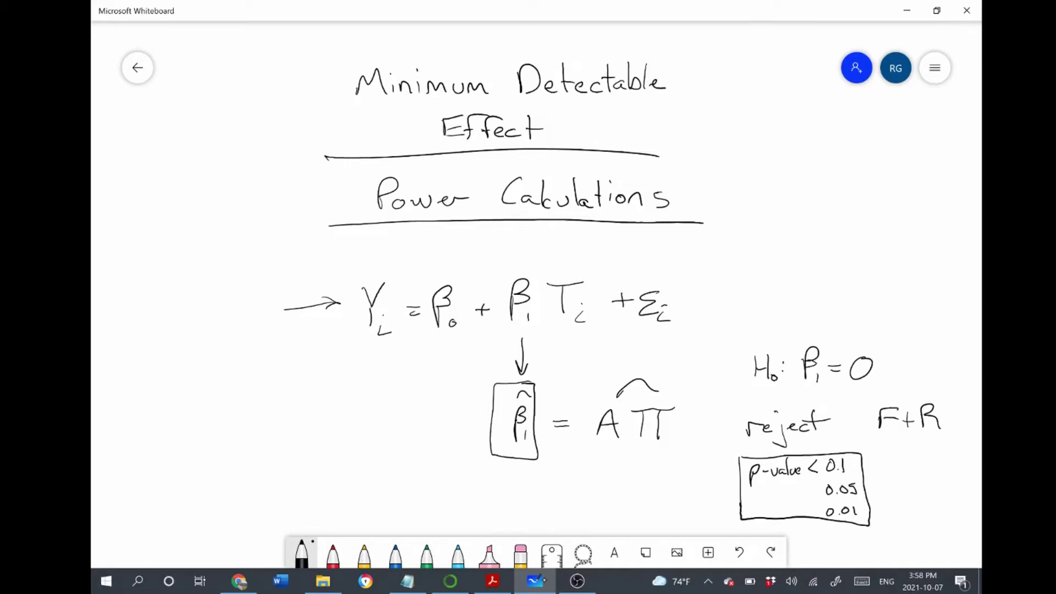
- Write t-stat = β̂1 / se(β̂1) below the equations
{"action": "scroll", "coordinate": [528, 296], "scroll_direction": "down", "scroll_amount": 3}
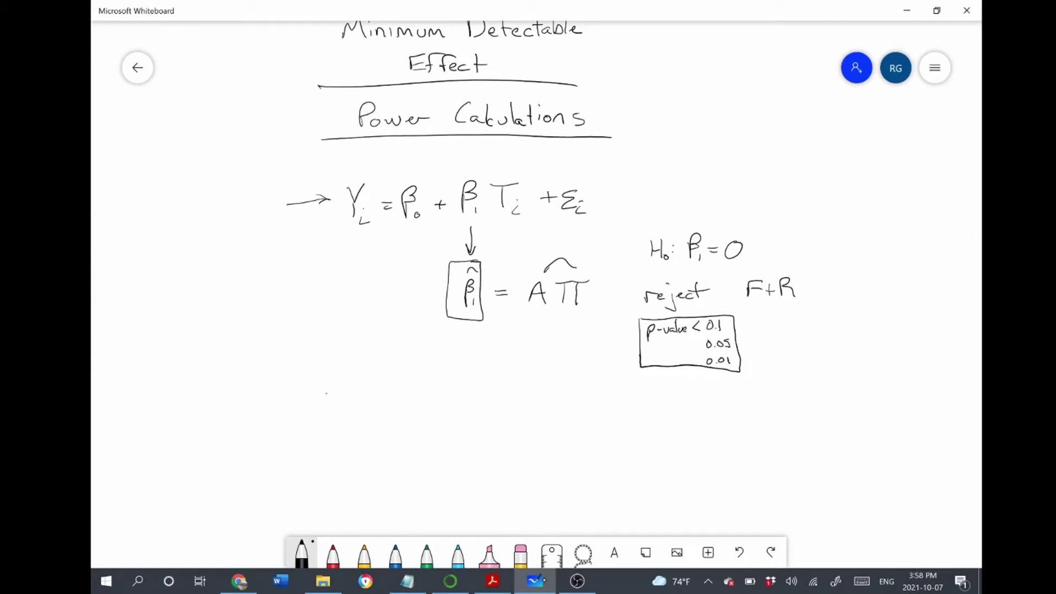
{"action": "mouse_move", "coordinate": [326, 393]}
{"action": "left_mouse_down"}
{"action": "mouse_move", "coordinate": [329, 415]}
{"action": "mouse_move", "coordinate": [329, 404]}
{"action": "mouse_move", "coordinate": [366, 410]}
{"action": "left_mouse_up"}
{"action": "left_click_drag", "start_coordinate": [361, 404], "coordinate": [381, 410]}
{"action": "mouse_move", "coordinate": [385, 388]}
{"action": "left_mouse_down"}
{"action": "mouse_move", "coordinate": [417, 405]}
{"action": "mouse_move", "coordinate": [471, 367]}
{"action": "mouse_move", "coordinate": [475, 379]}
{"action": "mouse_move", "coordinate": [474, 352]}
{"action": "left_mouse_up"}
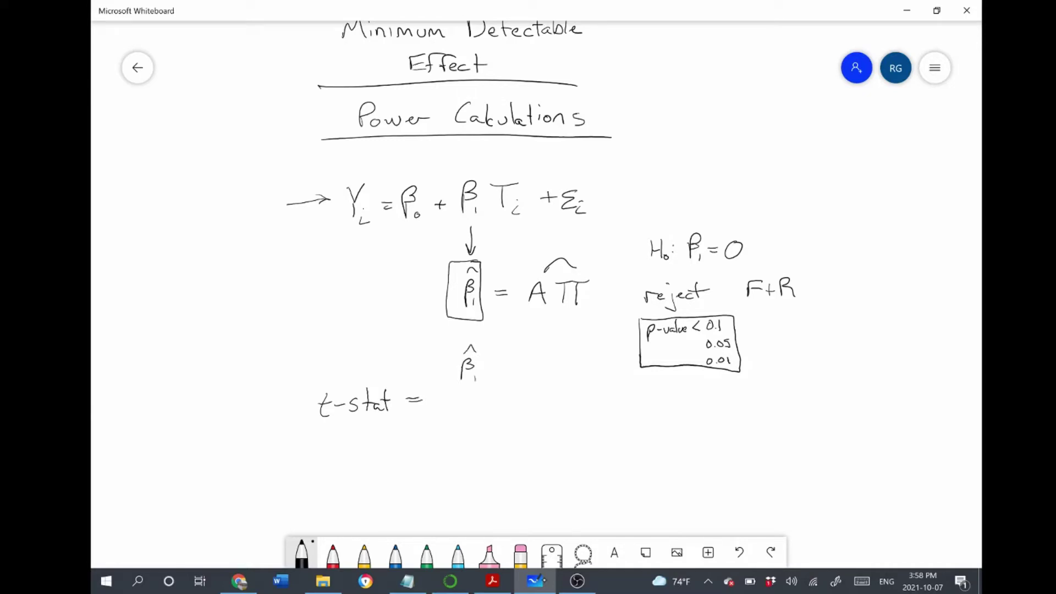
{"action": "mouse_move", "coordinate": [443, 396]}
{"action": "left_mouse_down"}
{"action": "mouse_move", "coordinate": [499, 390]}
{"action": "mouse_move", "coordinate": [446, 416]}
{"action": "mouse_move", "coordinate": [469, 426]}
{"action": "mouse_move", "coordinate": [485, 403]}
{"action": "mouse_move", "coordinate": [494, 421]}
{"action": "left_mouse_up"}
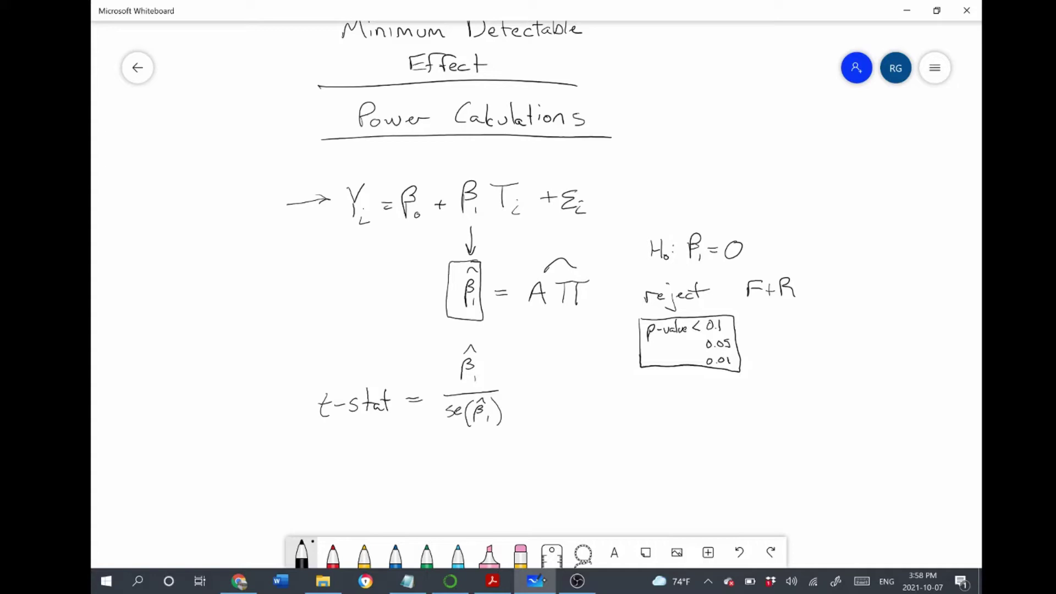
- Draw a curved arrow right of the fraction and label it 't-table'
{"action": "left_click_drag", "start_coordinate": [560, 408], "coordinate": [636, 453]}
{"action": "mouse_move", "coordinate": [596, 388]}
{"action": "left_mouse_down"}
{"action": "mouse_move", "coordinate": [598, 408]}
{"action": "mouse_move", "coordinate": [614, 398]}
{"action": "left_mouse_up"}
{"action": "mouse_move", "coordinate": [621, 387]}
{"action": "left_mouse_down"}
{"action": "mouse_move", "coordinate": [623, 405]}
{"action": "mouse_move", "coordinate": [631, 397]}
{"action": "left_mouse_up"}
{"action": "left_click_drag", "start_coordinate": [627, 401], "coordinate": [645, 402]}
{"action": "left_click_drag", "start_coordinate": [650, 399], "coordinate": [660, 400]}
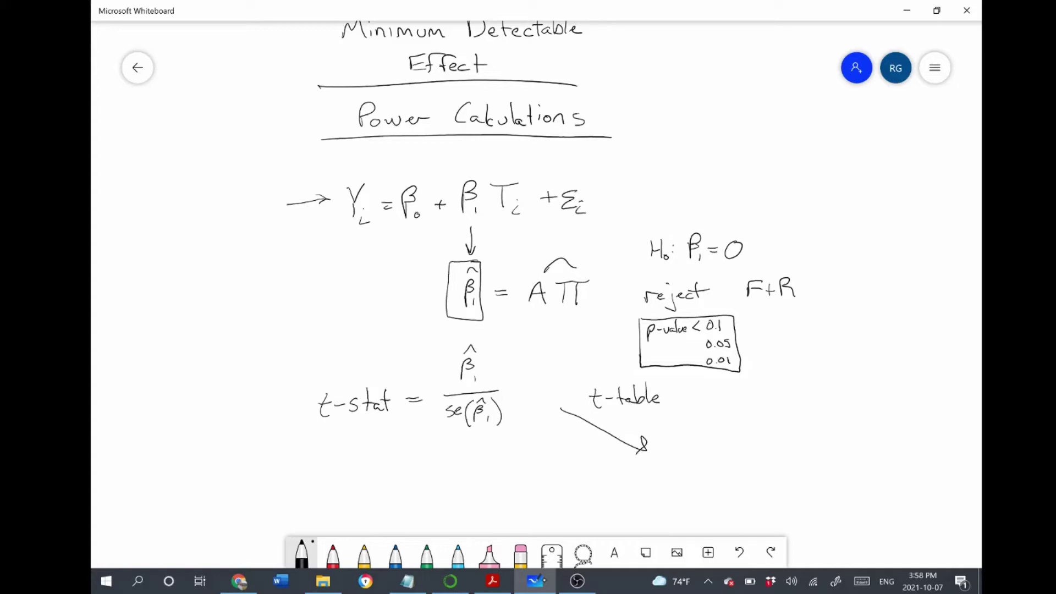
- Write 'Find our p-value' at the tip of the t-table arrow
{"action": "left_click_drag", "start_coordinate": [671, 436], "coordinate": [671, 452]}
{"action": "mouse_move", "coordinate": [671, 435]}
{"action": "left_mouse_down"}
{"action": "mouse_move", "coordinate": [691, 431]}
{"action": "mouse_move", "coordinate": [686, 443]}
{"action": "mouse_move", "coordinate": [711, 452]}
{"action": "left_mouse_up"}
{"action": "mouse_move", "coordinate": [723, 429]}
{"action": "left_mouse_down"}
{"action": "mouse_move", "coordinate": [724, 450]}
{"action": "mouse_move", "coordinate": [710, 448]}
{"action": "mouse_move", "coordinate": [772, 449]}
{"action": "left_mouse_up"}
{"action": "mouse_move", "coordinate": [779, 440]}
{"action": "left_mouse_down"}
{"action": "mouse_move", "coordinate": [781, 449]}
{"action": "mouse_move", "coordinate": [803, 440]}
{"action": "left_mouse_up"}
{"action": "left_click_drag", "start_coordinate": [698, 468], "coordinate": [697, 491]}
{"action": "left_click_drag", "start_coordinate": [697, 470], "coordinate": [719, 474]}
{"action": "left_click_drag", "start_coordinate": [725, 469], "coordinate": [743, 478]}
{"action": "mouse_move", "coordinate": [750, 457]}
{"action": "left_mouse_down"}
{"action": "mouse_move", "coordinate": [752, 480]}
{"action": "mouse_move", "coordinate": [780, 479]}
{"action": "left_mouse_up"}
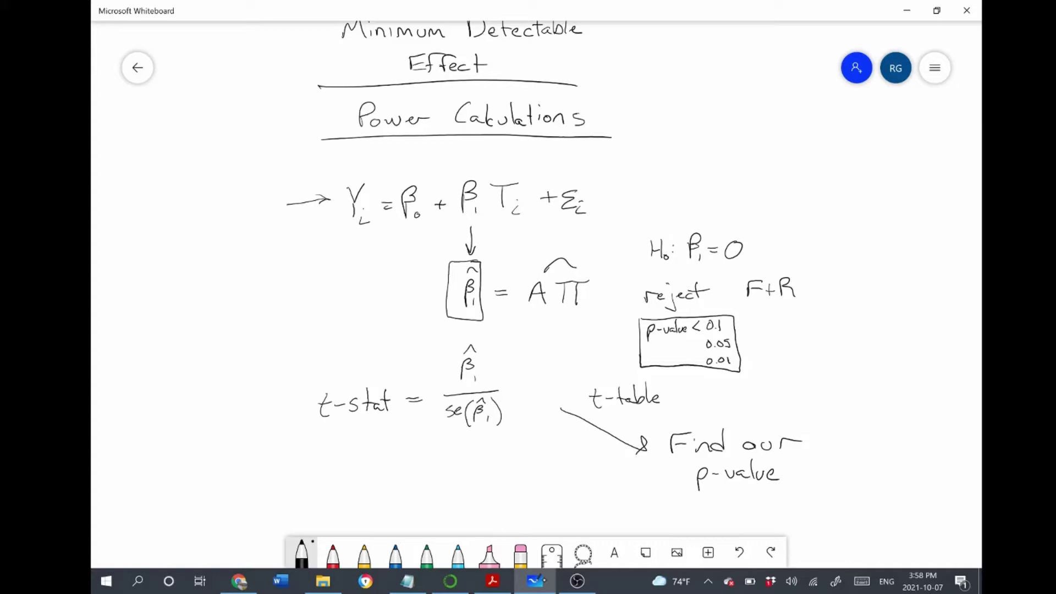
- Write 't-stat ↑' and '↓ p-value' beneath 'Find our p-value'
{"action": "scroll", "coordinate": [528, 275], "scroll_direction": "down", "scroll_amount": 3}
{"action": "left_click_drag", "start_coordinate": [634, 444], "coordinate": [640, 461]}
{"action": "left_click_drag", "start_coordinate": [625, 454], "coordinate": [655, 459]}
{"action": "mouse_move", "coordinate": [663, 442]}
{"action": "left_mouse_down"}
{"action": "mouse_move", "coordinate": [664, 460]}
{"action": "mouse_move", "coordinate": [701, 466]}
{"action": "mouse_move", "coordinate": [697, 426]}
{"action": "left_mouse_up"}
{"action": "left_click_drag", "start_coordinate": [690, 438], "coordinate": [709, 434]}
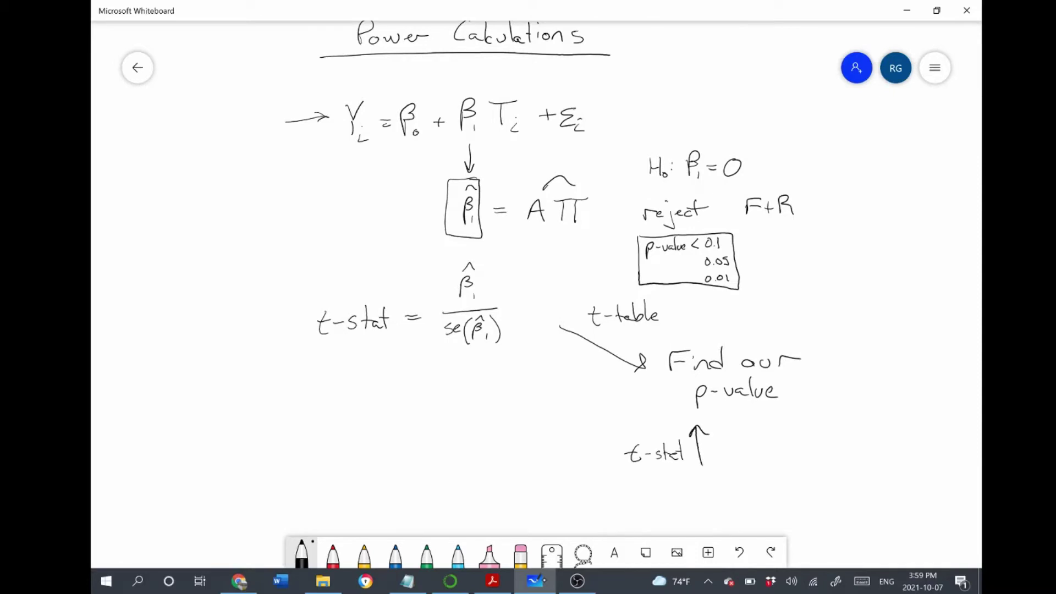
{"action": "mouse_move", "coordinate": [792, 431]}
{"action": "left_mouse_down"}
{"action": "mouse_move", "coordinate": [794, 462]}
{"action": "mouse_move", "coordinate": [802, 448]}
{"action": "mouse_move", "coordinate": [850, 443]}
{"action": "mouse_move", "coordinate": [856, 430]}
{"action": "mouse_move", "coordinate": [875, 446]}
{"action": "left_mouse_up"}
{"action": "left_click_drag", "start_coordinate": [669, 455], "coordinate": [676, 460]}
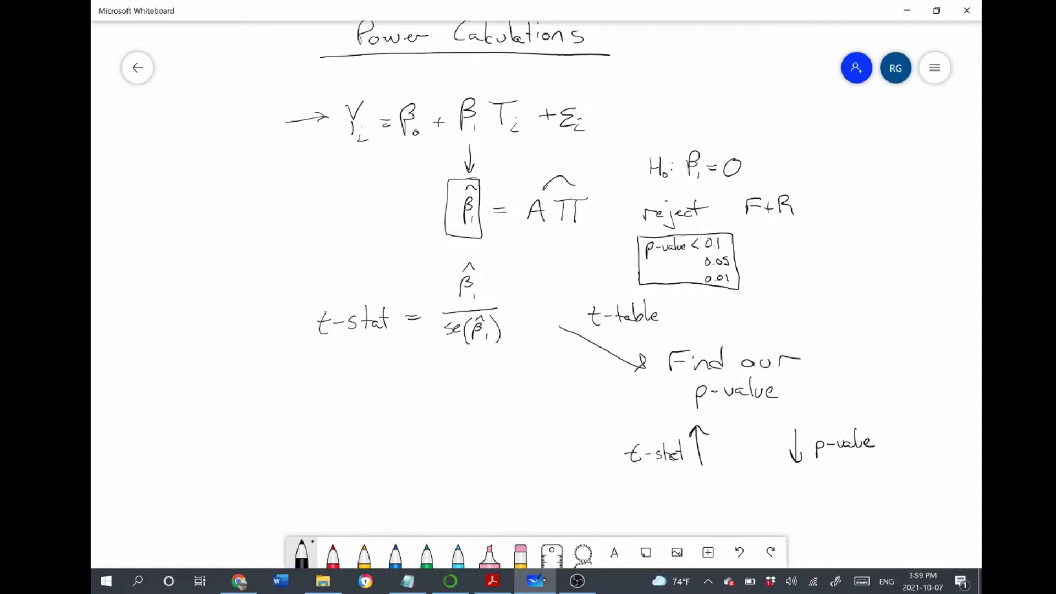
{"action": "scroll", "coordinate": [536, 286], "scroll_direction": "down", "scroll_amount": 3}
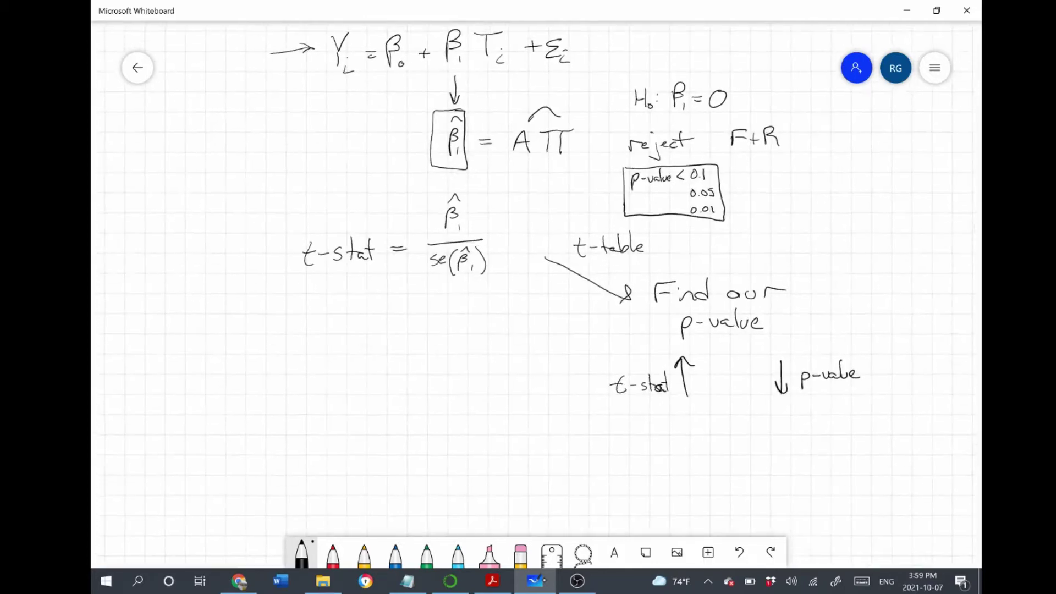
{"action": "scroll", "coordinate": [536, 286], "scroll_direction": "right", "scroll_amount": 1}
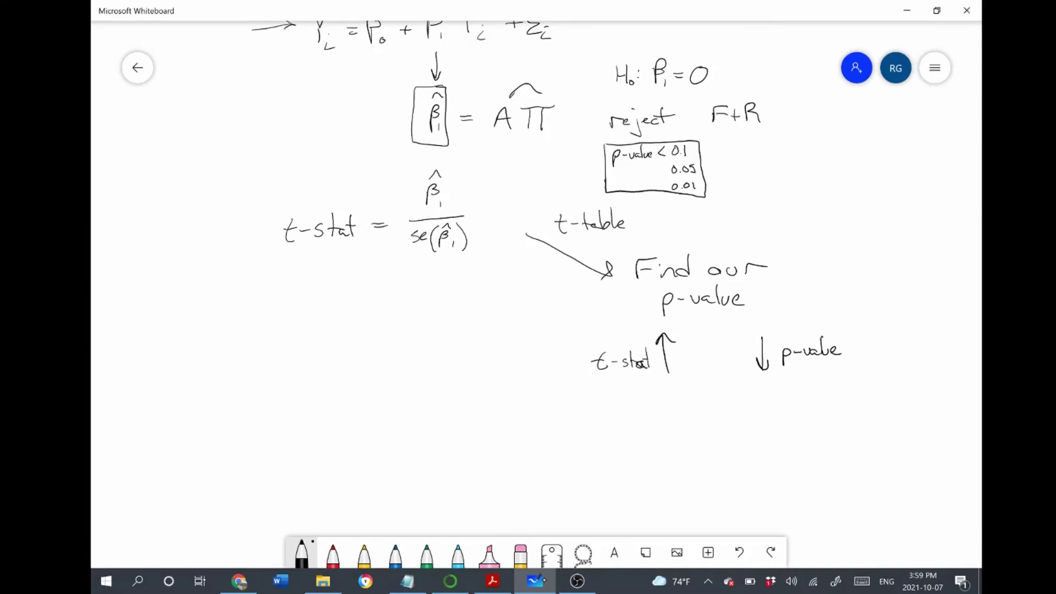
- Ink a second β̂1 / se(β̂1) fraction and add a yellow up arrow beside β̂1
{"action": "mouse_move", "coordinate": [321, 335]}
{"action": "left_mouse_down"}
{"action": "mouse_move", "coordinate": [323, 359]}
{"action": "mouse_move", "coordinate": [340, 324]}
{"action": "left_mouse_up"}
{"action": "left_click_drag", "start_coordinate": [292, 386], "coordinate": [379, 382]}
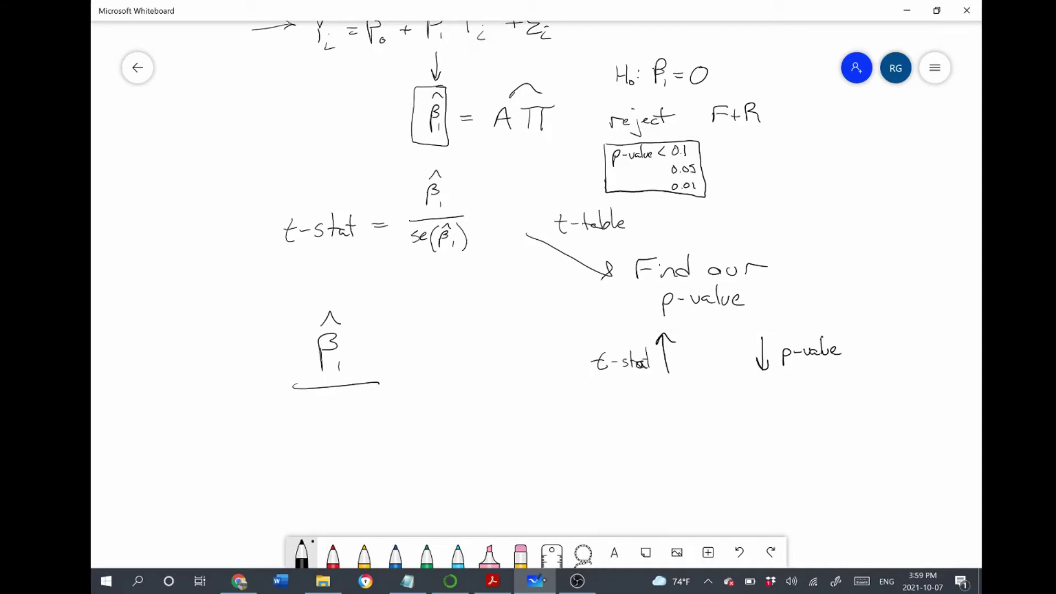
{"action": "mouse_move", "coordinate": [315, 407]}
{"action": "left_mouse_down"}
{"action": "mouse_move", "coordinate": [346, 396]}
{"action": "mouse_move", "coordinate": [348, 423]}
{"action": "left_mouse_up"}
{"action": "left_click_drag", "start_coordinate": [348, 407], "coordinate": [348, 414]}
{"action": "left_click_drag", "start_coordinate": [348, 404], "coordinate": [374, 426]}
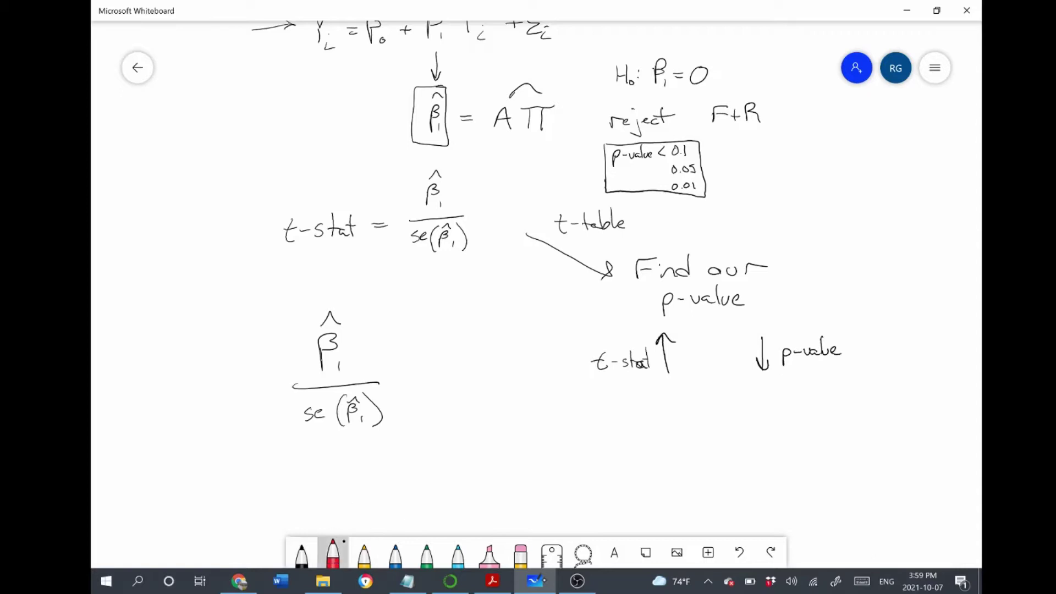
{"action": "left_click", "coordinate": [363, 552]}
{"action": "mouse_move", "coordinate": [375, 312]}
{"action": "left_mouse_down"}
{"action": "mouse_move", "coordinate": [374, 354]}
{"action": "mouse_move", "coordinate": [387, 315]}
{"action": "left_mouse_up"}
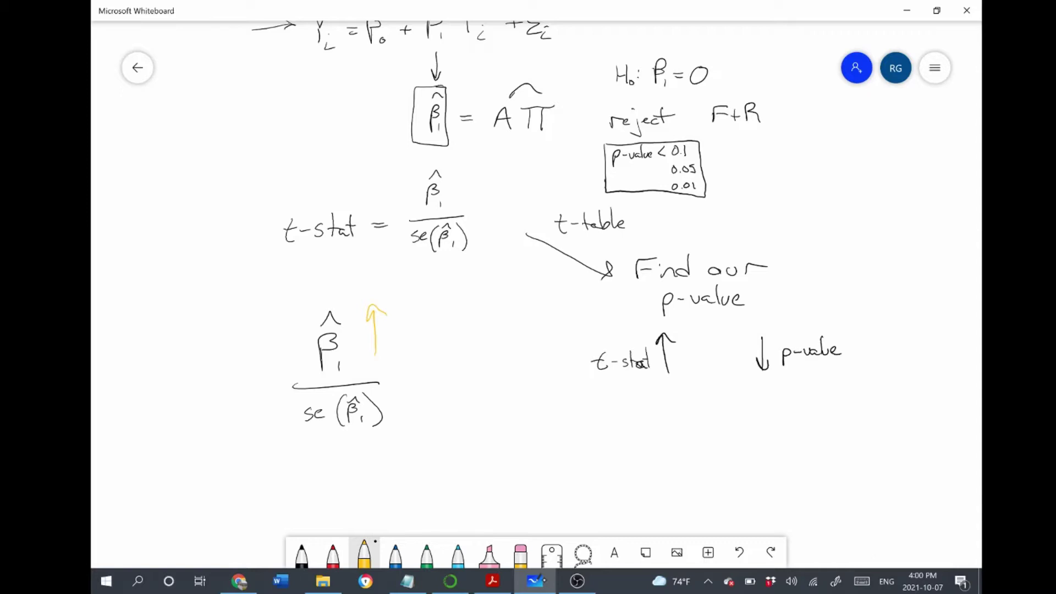
- Add a yellow down arrow after se(β̂1), then write 'n↑ se(β̂1)↓' in blue beneath
{"action": "left_click_drag", "start_coordinate": [400, 403], "coordinate": [403, 414]}
{"action": "left_click", "coordinate": [395, 555]}
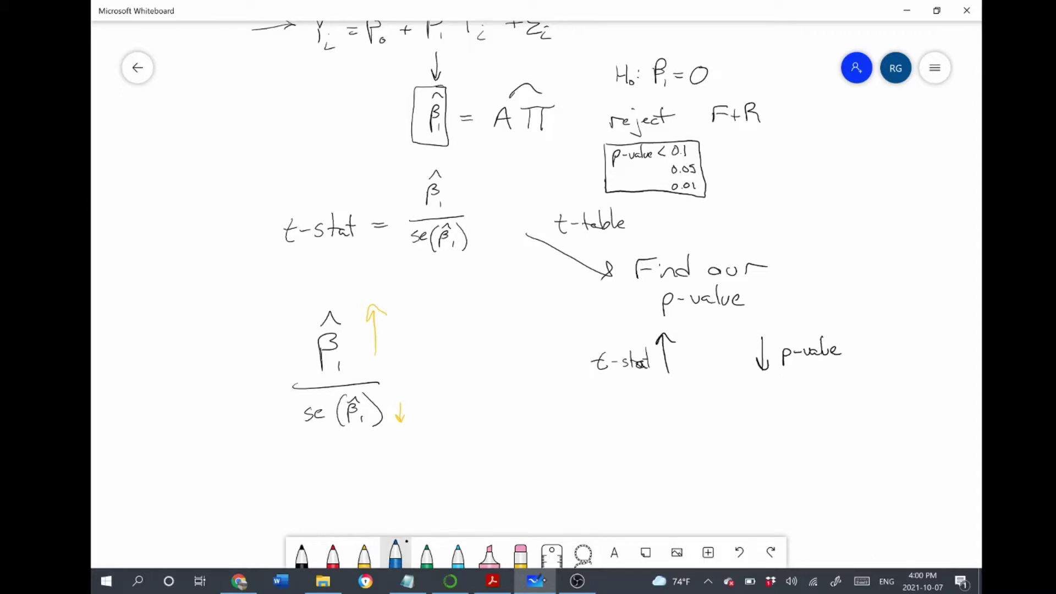
{"action": "mouse_move", "coordinate": [357, 494]}
{"action": "left_mouse_down"}
{"action": "mouse_move", "coordinate": [384, 495]}
{"action": "mouse_move", "coordinate": [381, 466]}
{"action": "left_mouse_up"}
{"action": "mouse_move", "coordinate": [377, 476]}
{"action": "left_mouse_down"}
{"action": "mouse_move", "coordinate": [384, 464]}
{"action": "mouse_move", "coordinate": [464, 496]}
{"action": "left_mouse_up"}
{"action": "mouse_move", "coordinate": [472, 478]}
{"action": "left_mouse_down"}
{"action": "mouse_move", "coordinate": [480, 488]}
{"action": "mouse_move", "coordinate": [484, 470]}
{"action": "mouse_move", "coordinate": [484, 493]}
{"action": "left_mouse_up"}
{"action": "left_click_drag", "start_coordinate": [490, 459], "coordinate": [496, 497]}
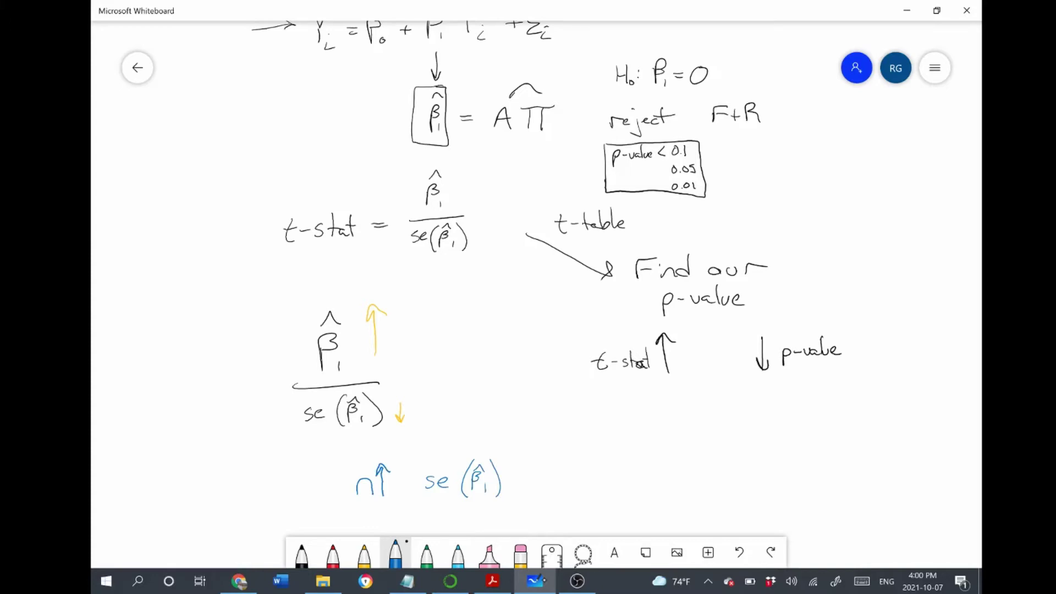
{"action": "left_click_drag", "start_coordinate": [523, 462], "coordinate": [524, 493]}
{"action": "mouse_move", "coordinate": [517, 483]}
{"action": "left_mouse_down"}
{"action": "mouse_move", "coordinate": [523, 494]}
{"action": "mouse_move", "coordinate": [528, 484]}
{"action": "left_mouse_up"}
- Write 't-stat ↑ if β̂1 ↑, n ↑' in blue below the sample-size note
{"action": "scroll", "coordinate": [439, 275], "scroll_direction": "down", "scroll_amount": 3}
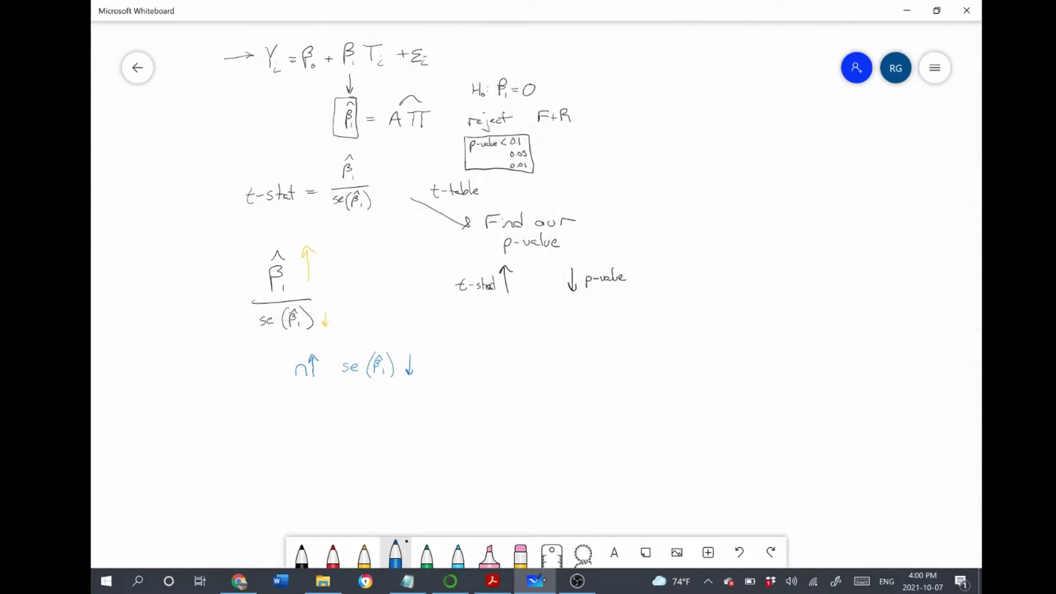
{"action": "mouse_move", "coordinate": [483, 413]}
{"action": "left_mouse_down"}
{"action": "mouse_move", "coordinate": [488, 433]}
{"action": "mouse_move", "coordinate": [488, 417]}
{"action": "mouse_move", "coordinate": [505, 420]}
{"action": "left_mouse_up"}
{"action": "mouse_move", "coordinate": [517, 416]}
{"action": "left_mouse_down"}
{"action": "mouse_move", "coordinate": [511, 426]}
{"action": "mouse_move", "coordinate": [526, 424]}
{"action": "left_mouse_up"}
{"action": "left_click_drag", "start_coordinate": [519, 419], "coordinate": [541, 425]}
{"action": "mouse_move", "coordinate": [545, 407]}
{"action": "left_mouse_down"}
{"action": "mouse_move", "coordinate": [545, 426]}
{"action": "mouse_move", "coordinate": [568, 401]}
{"action": "left_mouse_up"}
{"action": "left_click_drag", "start_coordinate": [562, 410], "coordinate": [614, 422]}
{"action": "mouse_move", "coordinate": [622, 422]}
{"action": "left_mouse_down"}
{"action": "mouse_move", "coordinate": [633, 404]}
{"action": "mouse_move", "coordinate": [702, 368]}
{"action": "left_mouse_up"}
{"action": "left_click_drag", "start_coordinate": [701, 391], "coordinate": [727, 367]}
{"action": "left_click_drag", "start_coordinate": [720, 376], "coordinate": [734, 374]}
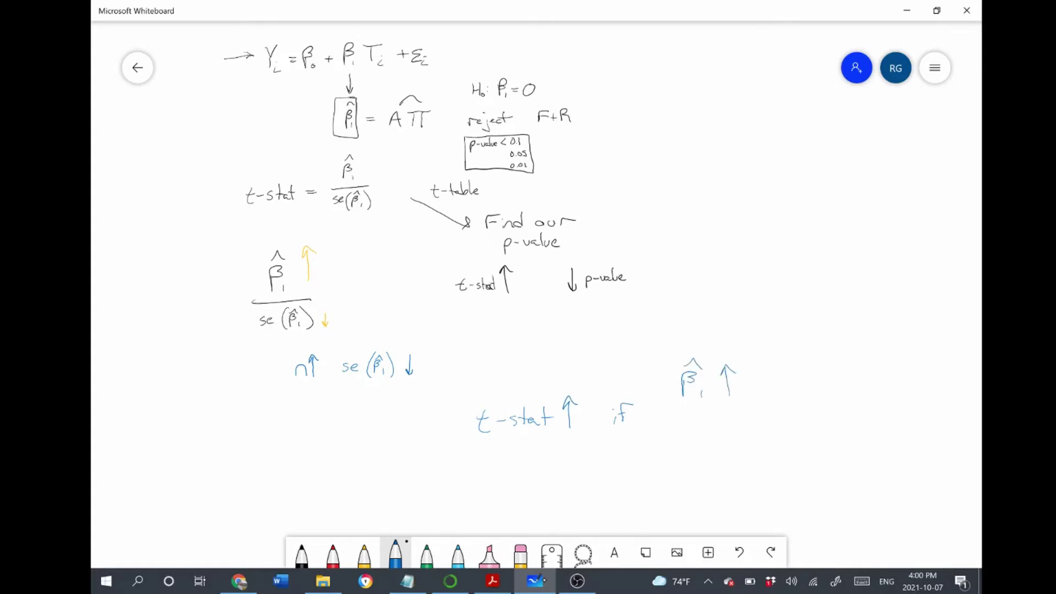
{"action": "left_click_drag", "start_coordinate": [684, 439], "coordinate": [723, 419]}
{"action": "left_click_drag", "start_coordinate": [717, 428], "coordinate": [729, 424]}
{"action": "scroll", "coordinate": [528, 274], "scroll_direction": "down", "scroll_amount": 3}
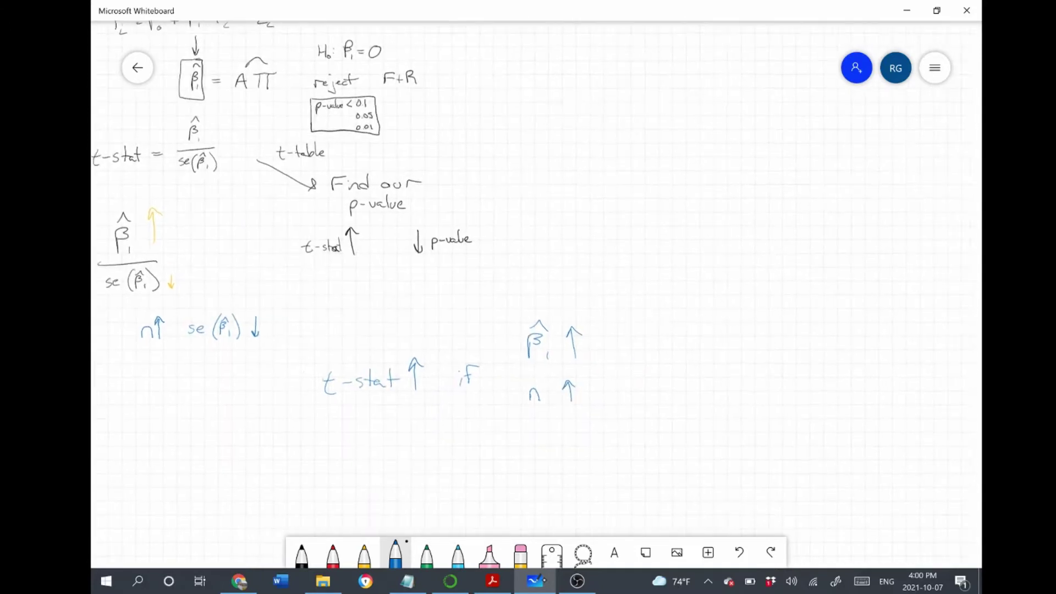
- Write 'When β̂1 is Large' in black ink on the right side
{"action": "scroll", "coordinate": [528, 330], "scroll_direction": "up", "scroll_amount": 3}
{"action": "scroll", "coordinate": [528, 291], "scroll_direction": "right", "scroll_amount": 2}
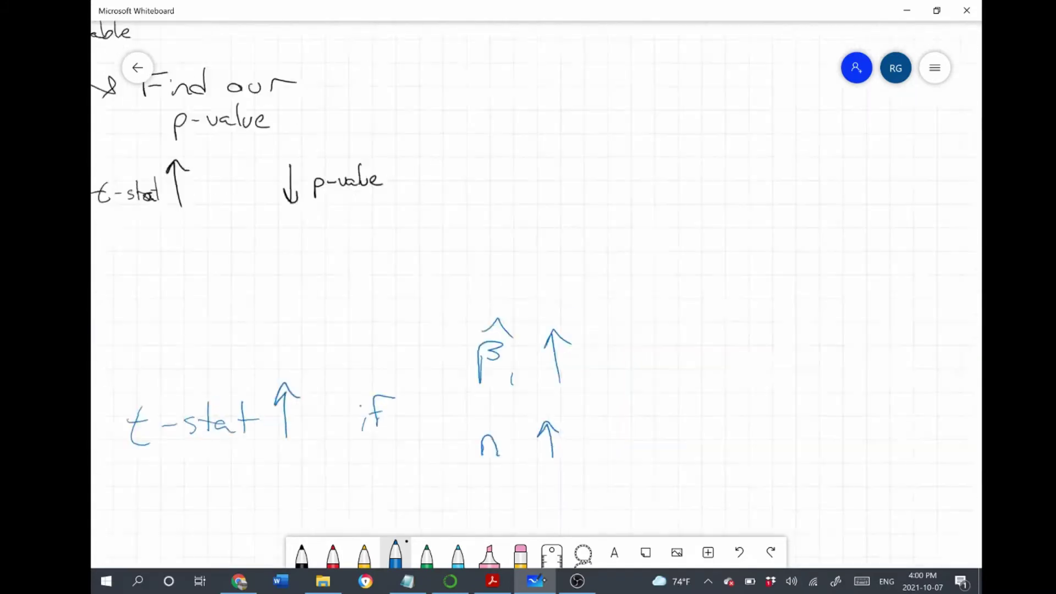
{"action": "scroll", "coordinate": [527, 291], "scroll_direction": "down", "scroll_amount": 2}
{"action": "scroll", "coordinate": [528, 291], "scroll_direction": "right", "scroll_amount": 1}
{"action": "scroll", "coordinate": [528, 292], "scroll_direction": "down", "scroll_amount": 1}
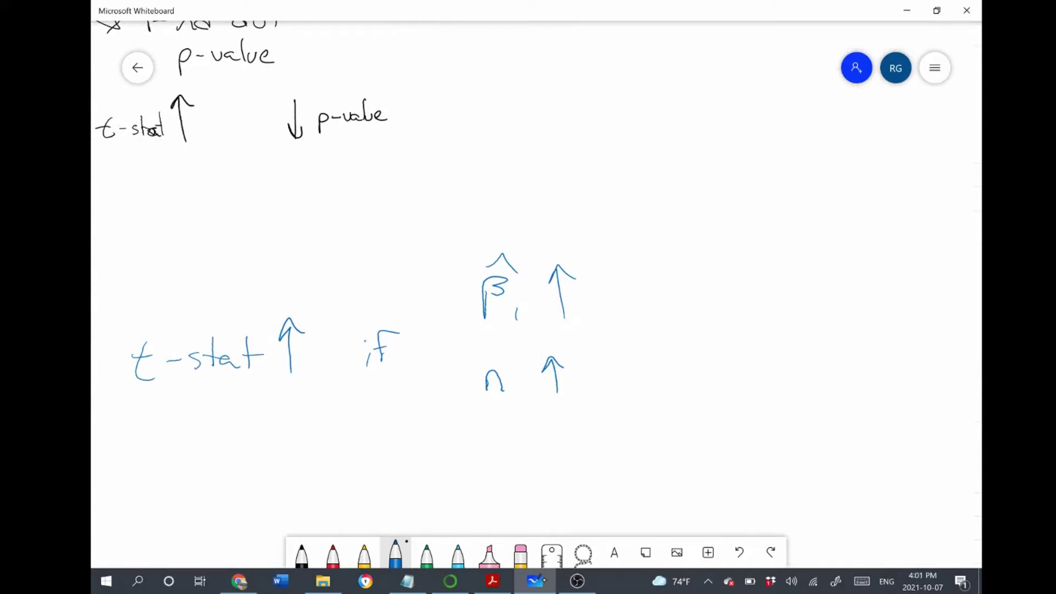
{"action": "left_click", "coordinate": [301, 553]}
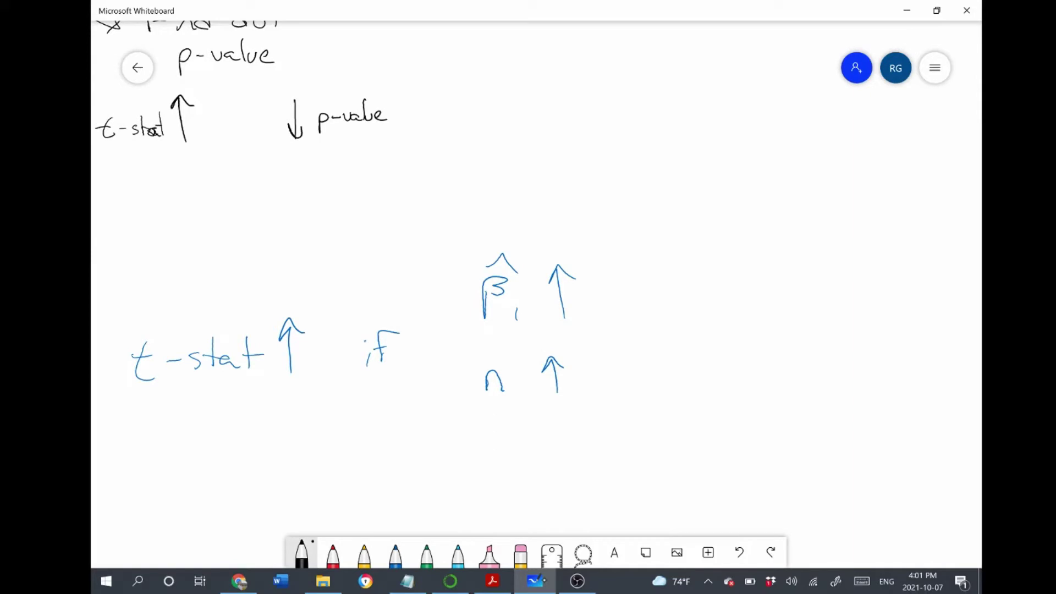
{"action": "mouse_move", "coordinate": [661, 181]}
{"action": "left_mouse_down"}
{"action": "mouse_move", "coordinate": [697, 205]}
{"action": "mouse_move", "coordinate": [714, 198]}
{"action": "mouse_move", "coordinate": [718, 207]}
{"action": "mouse_move", "coordinate": [750, 182]}
{"action": "mouse_move", "coordinate": [755, 194]}
{"action": "left_mouse_up"}
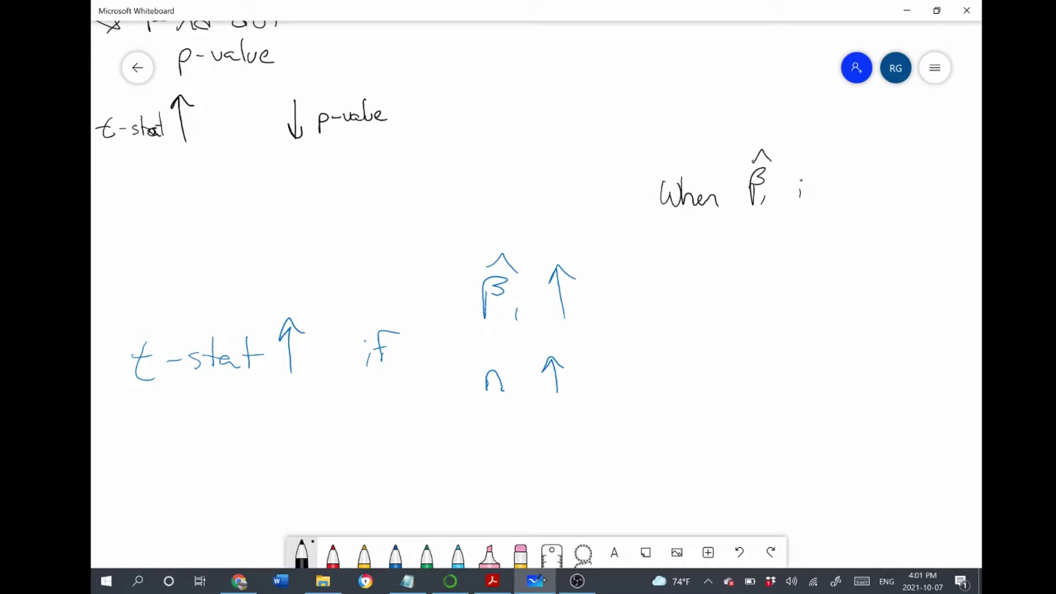
{"action": "mouse_move", "coordinate": [817, 186]}
{"action": "left_mouse_down"}
{"action": "mouse_move", "coordinate": [807, 196]}
{"action": "mouse_move", "coordinate": [884, 190]}
{"action": "mouse_move", "coordinate": [880, 217]}
{"action": "mouse_move", "coordinate": [919, 200]}
{"action": "left_mouse_up"}
- Write 'we can get by with a smaller n', undoing a stray stroke
{"action": "mouse_move", "coordinate": [660, 269]}
{"action": "left_mouse_down"}
{"action": "mouse_move", "coordinate": [674, 285]}
{"action": "mouse_move", "coordinate": [681, 271]}
{"action": "left_mouse_up"}
{"action": "mouse_move", "coordinate": [688, 259]}
{"action": "left_mouse_down"}
{"action": "mouse_move", "coordinate": [701, 285]}
{"action": "mouse_move", "coordinate": [750, 275]}
{"action": "mouse_move", "coordinate": [749, 285]}
{"action": "mouse_move", "coordinate": [833, 288]}
{"action": "left_mouse_up"}
{"action": "key", "text": "ctrl+z"}
{"action": "mouse_move", "coordinate": [837, 260]}
{"action": "left_mouse_down"}
{"action": "mouse_move", "coordinate": [836, 292]}
{"action": "mouse_move", "coordinate": [845, 280]}
{"action": "left_mouse_up"}
{"action": "left_click_drag", "start_coordinate": [873, 263], "coordinate": [888, 303]}
{"action": "mouse_move", "coordinate": [658, 339]}
{"action": "left_mouse_down"}
{"action": "mouse_move", "coordinate": [685, 331]}
{"action": "mouse_move", "coordinate": [695, 352]}
{"action": "left_mouse_up"}
{"action": "left_click_drag", "start_coordinate": [689, 336], "coordinate": [700, 335]}
{"action": "mouse_move", "coordinate": [706, 328]}
{"action": "left_mouse_down"}
{"action": "mouse_move", "coordinate": [717, 352]}
{"action": "mouse_move", "coordinate": [856, 360]}
{"action": "left_mouse_up"}
{"action": "mouse_move", "coordinate": [858, 339]}
{"action": "left_mouse_down"}
{"action": "mouse_move", "coordinate": [858, 362]}
{"action": "mouse_move", "coordinate": [872, 363]}
{"action": "left_mouse_up"}
{"action": "mouse_move", "coordinate": [874, 358]}
{"action": "left_mouse_down"}
{"action": "mouse_move", "coordinate": [900, 353]}
{"action": "mouse_move", "coordinate": [931, 369]}
{"action": "left_mouse_up"}
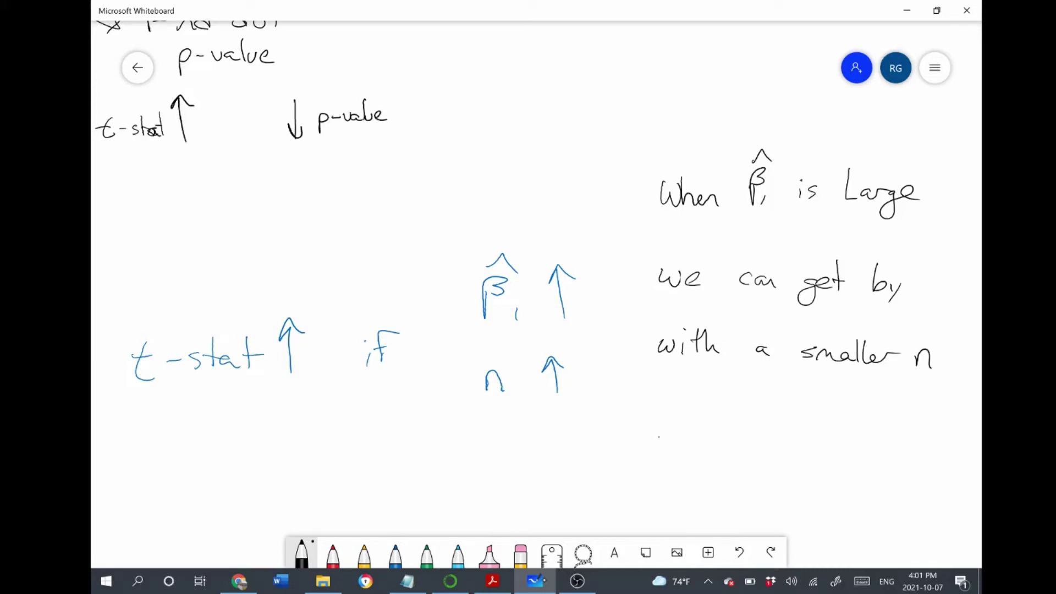
- Write 'when β̂1 is small ⇒ n↑' on the lines below
{"action": "mouse_move", "coordinate": [658, 423]}
{"action": "left_mouse_down"}
{"action": "mouse_move", "coordinate": [670, 436]}
{"action": "mouse_move", "coordinate": [676, 422]}
{"action": "left_mouse_up"}
{"action": "mouse_move", "coordinate": [682, 410]}
{"action": "left_mouse_down"}
{"action": "mouse_move", "coordinate": [751, 432]}
{"action": "mouse_move", "coordinate": [752, 421]}
{"action": "mouse_move", "coordinate": [759, 441]}
{"action": "mouse_move", "coordinate": [752, 400]}
{"action": "mouse_move", "coordinate": [799, 439]}
{"action": "left_mouse_up"}
{"action": "mouse_move", "coordinate": [818, 431]}
{"action": "left_mouse_down"}
{"action": "mouse_move", "coordinate": [808, 440]}
{"action": "mouse_move", "coordinate": [877, 442]}
{"action": "left_mouse_up"}
{"action": "left_click_drag", "start_coordinate": [887, 418], "coordinate": [886, 443]}
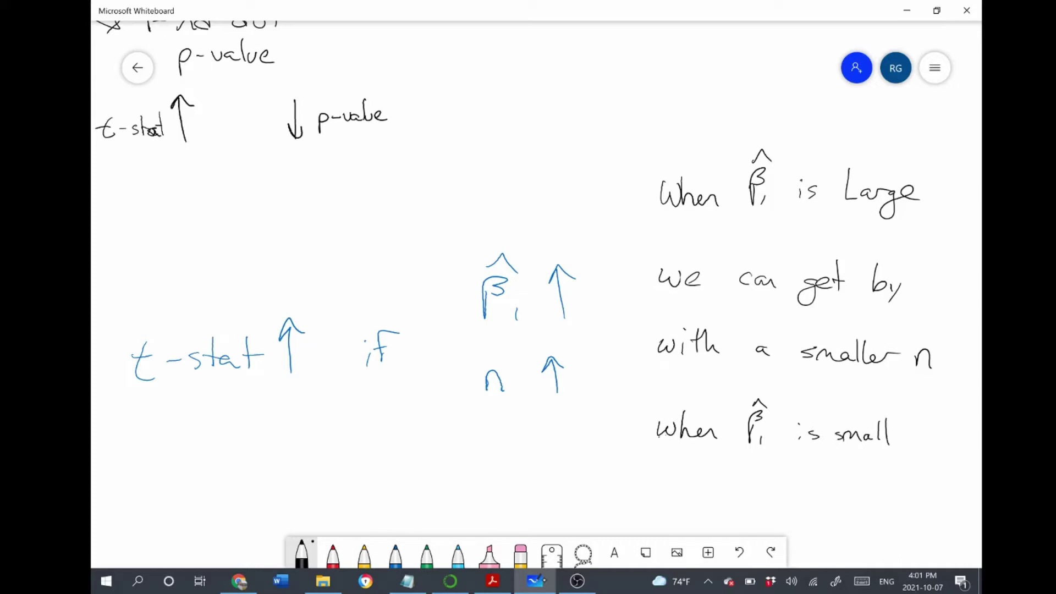
{"action": "mouse_move", "coordinate": [713, 502]}
{"action": "left_mouse_down"}
{"action": "mouse_move", "coordinate": [726, 484]}
{"action": "mouse_move", "coordinate": [728, 506]}
{"action": "left_mouse_up"}
{"action": "left_click_drag", "start_coordinate": [748, 501], "coordinate": [749, 460]}
{"action": "left_click_drag", "start_coordinate": [741, 481], "coordinate": [759, 473]}
{"action": "left_click_drag", "start_coordinate": [660, 479], "coordinate": [678, 480]}
{"action": "mouse_move", "coordinate": [672, 474]}
{"action": "left_mouse_down"}
{"action": "mouse_move", "coordinate": [684, 484]}
{"action": "mouse_move", "coordinate": [675, 494]}
{"action": "left_mouse_up"}
{"action": "left_click_drag", "start_coordinate": [662, 488], "coordinate": [680, 488]}
- Write β̂1 = ATT with a hat over TT at the lower left in black
{"action": "scroll", "coordinate": [527, 274], "scroll_direction": "down", "scroll_amount": 2}
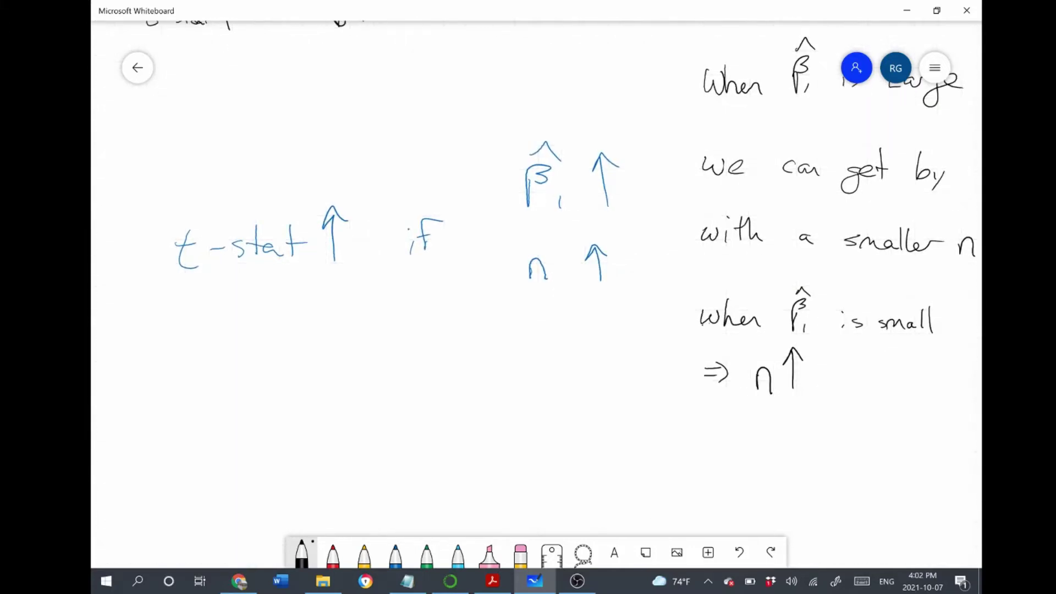
{"action": "mouse_move", "coordinate": [183, 438]}
{"action": "left_mouse_down"}
{"action": "mouse_move", "coordinate": [200, 396]}
{"action": "mouse_move", "coordinate": [208, 450]}
{"action": "left_mouse_up"}
{"action": "left_click_drag", "start_coordinate": [245, 419], "coordinate": [264, 426]}
{"action": "mouse_move", "coordinate": [294, 438]}
{"action": "left_mouse_down"}
{"action": "mouse_move", "coordinate": [301, 418]}
{"action": "mouse_move", "coordinate": [318, 438]}
{"action": "mouse_move", "coordinate": [314, 425]}
{"action": "left_mouse_up"}
{"action": "mouse_move", "coordinate": [329, 407]}
{"action": "left_mouse_down"}
{"action": "mouse_move", "coordinate": [358, 404]}
{"action": "mouse_move", "coordinate": [345, 438]}
{"action": "left_mouse_up"}
{"action": "mouse_move", "coordinate": [369, 404]}
{"action": "left_mouse_down"}
{"action": "mouse_move", "coordinate": [400, 401]}
{"action": "mouse_move", "coordinate": [388, 435]}
{"action": "left_mouse_up"}
{"action": "left_click_drag", "start_coordinate": [322, 386], "coordinate": [361, 387]}
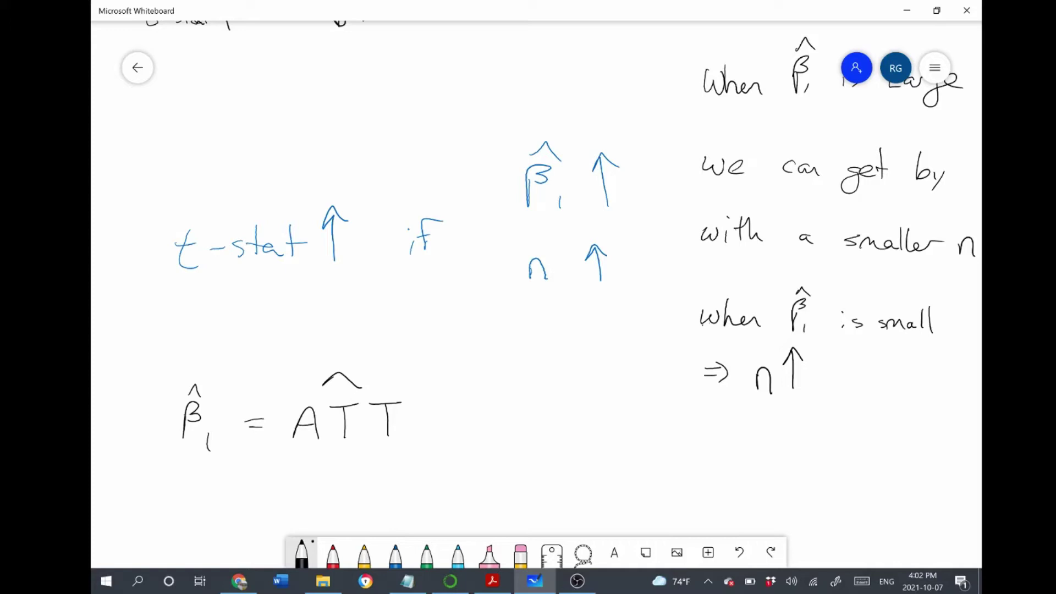
{"action": "scroll", "coordinate": [536, 275], "scroll_direction": "down", "scroll_amount": 3}
{"action": "scroll", "coordinate": [536, 275], "scroll_direction": "right", "scroll_amount": 2}
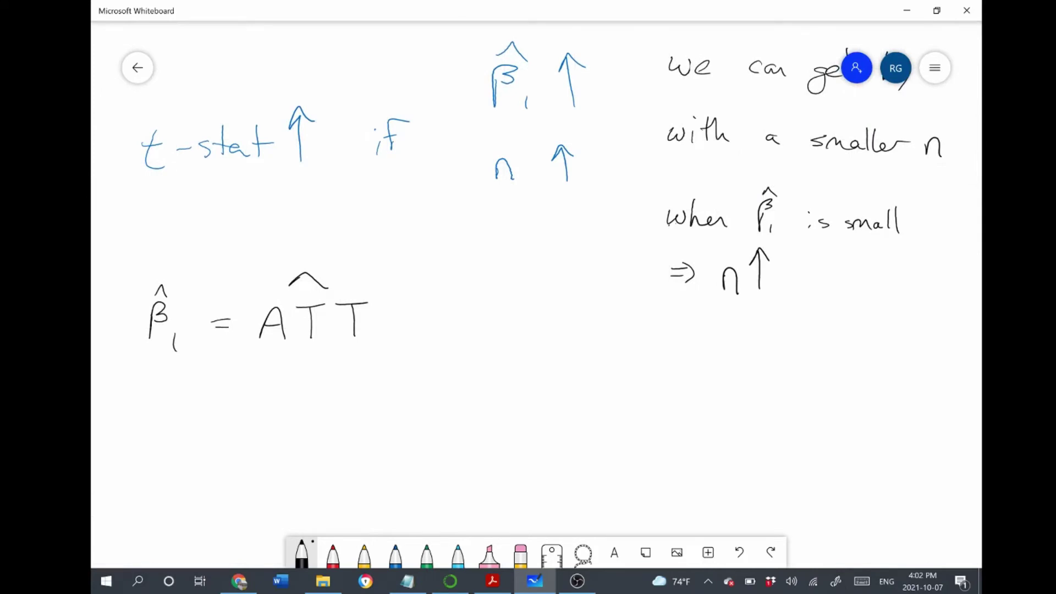
- Handwrite 'Detect ⇒' below the β̂₁ = ATT̂ line with the black pen
{"action": "scroll", "coordinate": [536, 275], "scroll_direction": "down", "scroll_amount": 4}
{"action": "mouse_move", "coordinate": [262, 365]}
{"action": "left_mouse_down"}
{"action": "mouse_move", "coordinate": [263, 391]}
{"action": "mouse_move", "coordinate": [306, 389]}
{"action": "left_mouse_up"}
{"action": "left_click_drag", "start_coordinate": [320, 354], "coordinate": [319, 389]}
{"action": "mouse_move", "coordinate": [314, 377]}
{"action": "left_mouse_down"}
{"action": "mouse_move", "coordinate": [352, 388]}
{"action": "mouse_move", "coordinate": [369, 375]}
{"action": "mouse_move", "coordinate": [371, 386]}
{"action": "left_mouse_up"}
{"action": "left_click_drag", "start_coordinate": [385, 356], "coordinate": [386, 387]}
{"action": "left_click_drag", "start_coordinate": [371, 375], "coordinate": [474, 368]}
{"action": "mouse_move", "coordinate": [451, 376]}
{"action": "left_mouse_down"}
{"action": "mouse_move", "coordinate": [471, 382]}
{"action": "mouse_move", "coordinate": [557, 352]}
{"action": "left_mouse_up"}
- Complete the line with 'Find a sig coeff.' and scroll it toward the top
{"action": "left_click", "coordinate": [555, 364]}
{"action": "left_click_drag", "start_coordinate": [529, 370], "coordinate": [575, 379]}
{"action": "mouse_move", "coordinate": [598, 351]}
{"action": "left_mouse_down"}
{"action": "mouse_move", "coordinate": [598, 370]}
{"action": "mouse_move", "coordinate": [578, 379]}
{"action": "left_mouse_up"}
{"action": "left_click_drag", "start_coordinate": [664, 371], "coordinate": [670, 379]}
{"action": "left_click_drag", "start_coordinate": [710, 366], "coordinate": [696, 379]}
{"action": "left_click_drag", "start_coordinate": [714, 365], "coordinate": [721, 379]}
{"action": "left_click_drag", "start_coordinate": [739, 367], "coordinate": [724, 392]}
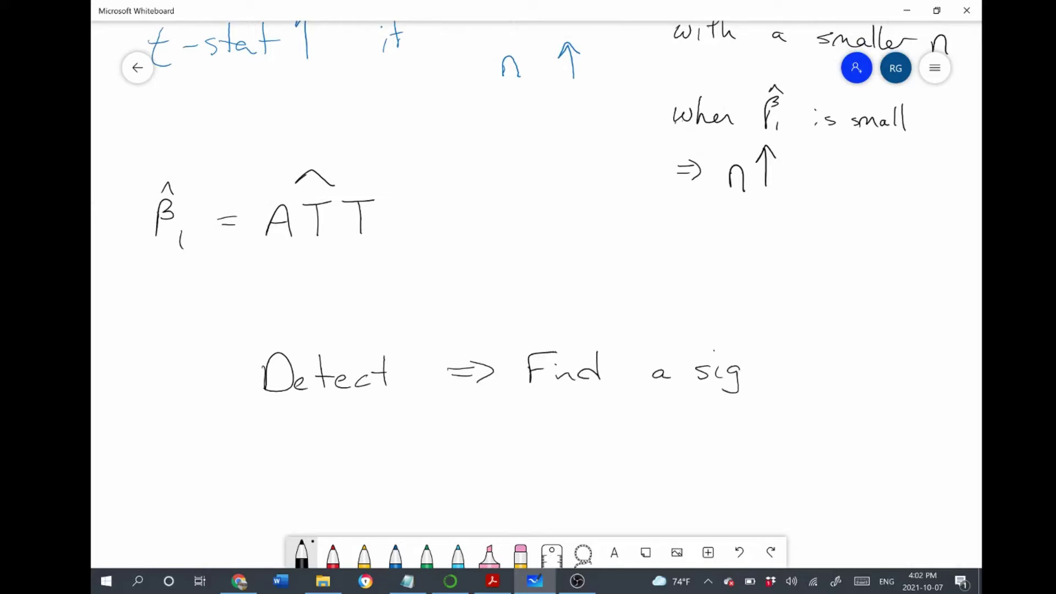
{"action": "left_click_drag", "start_coordinate": [794, 369], "coordinate": [791, 381]}
{"action": "mouse_move", "coordinate": [805, 367]}
{"action": "left_mouse_down"}
{"action": "mouse_move", "coordinate": [800, 377]}
{"action": "mouse_move", "coordinate": [808, 368]}
{"action": "left_mouse_up"}
{"action": "left_click_drag", "start_coordinate": [813, 374], "coordinate": [829, 381]}
{"action": "mouse_move", "coordinate": [847, 352]}
{"action": "left_mouse_down"}
{"action": "mouse_move", "coordinate": [828, 378]}
{"action": "mouse_move", "coordinate": [841, 364]}
{"action": "left_mouse_up"}
{"action": "left_click_drag", "start_coordinate": [842, 372], "coordinate": [842, 379]}
{"action": "left_click_drag", "start_coordinate": [836, 365], "coordinate": [862, 364]}
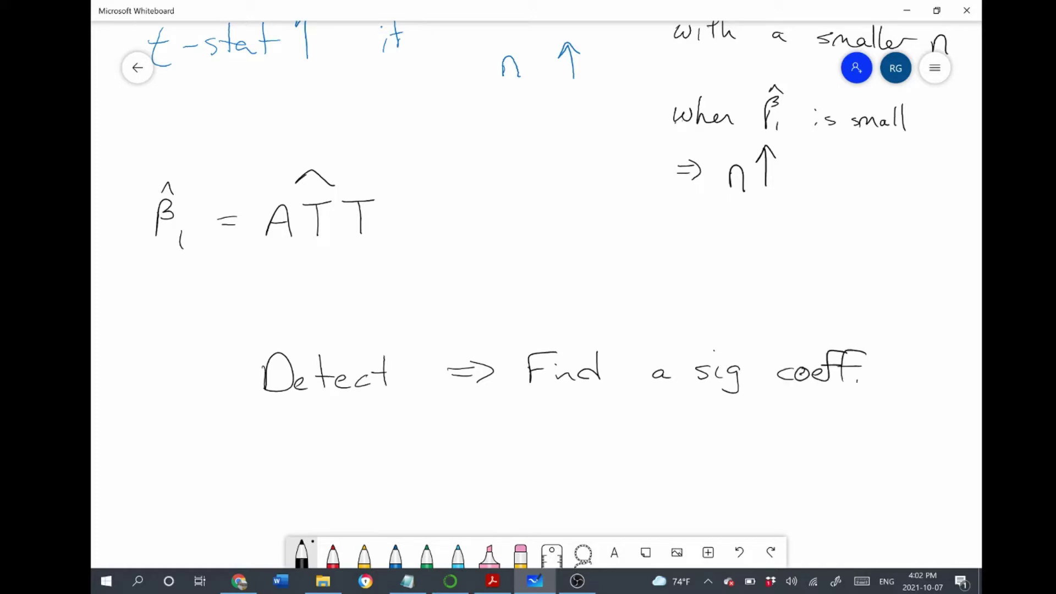
{"action": "scroll", "coordinate": [536, 275], "scroll_direction": "down", "scroll_amount": 5}
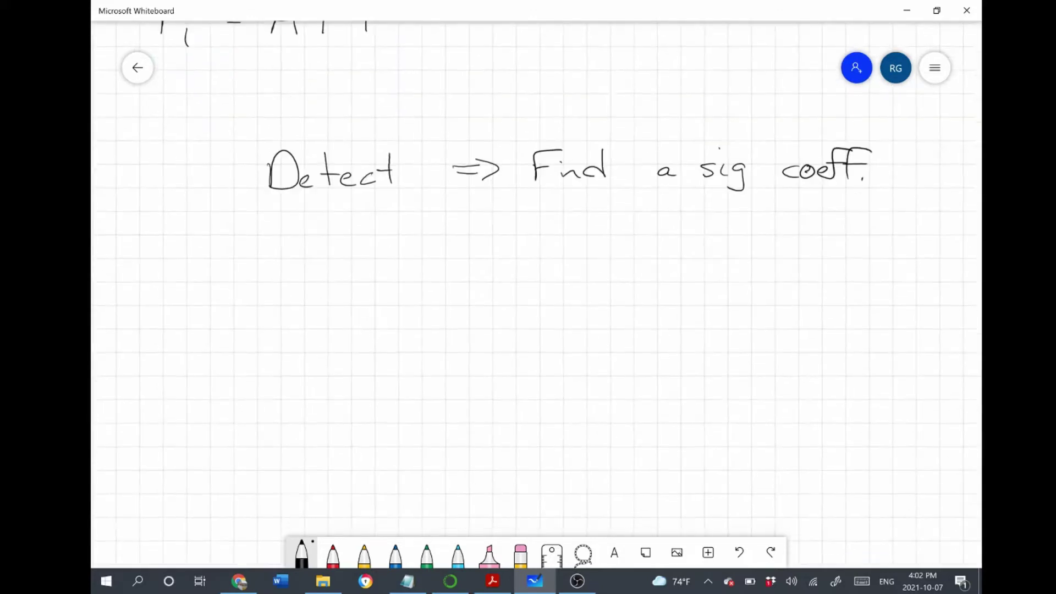
{"action": "scroll", "coordinate": [536, 275], "scroll_direction": "down", "scroll_amount": 1}
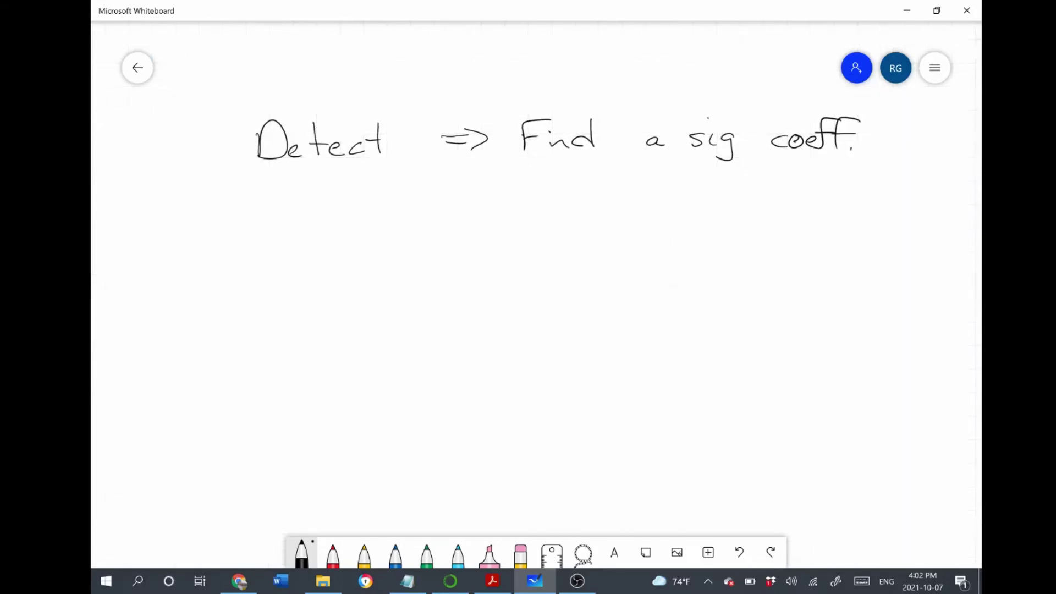